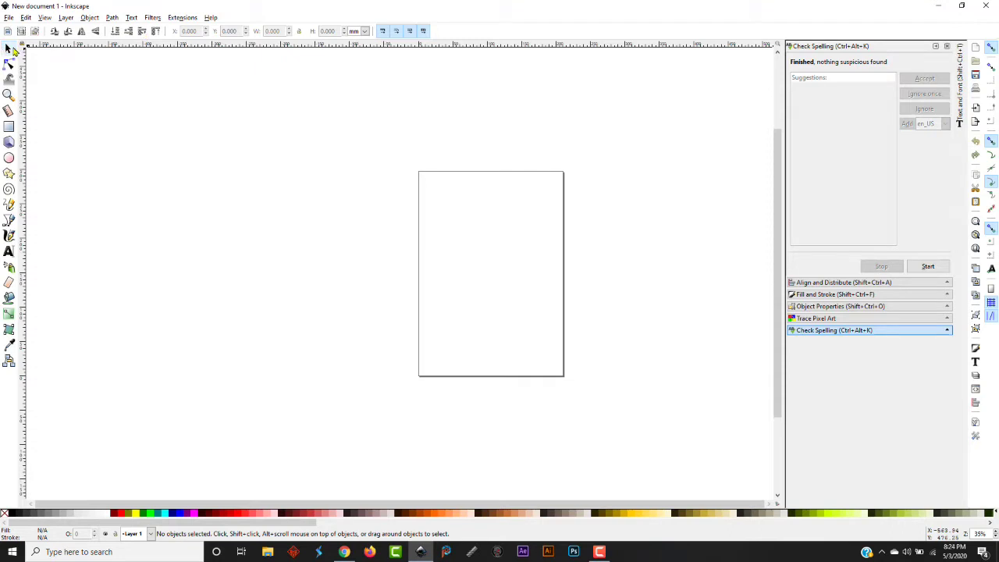
Draw a black rectangle at the upper left and a black ellipse beside it
click(11, 49)
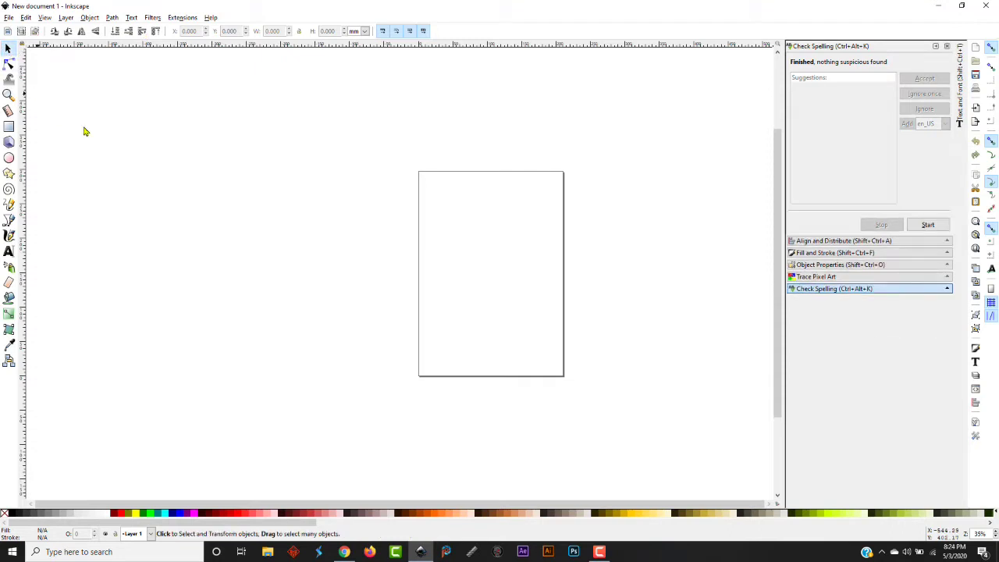
click(9, 127)
drag(116, 103, 283, 242)
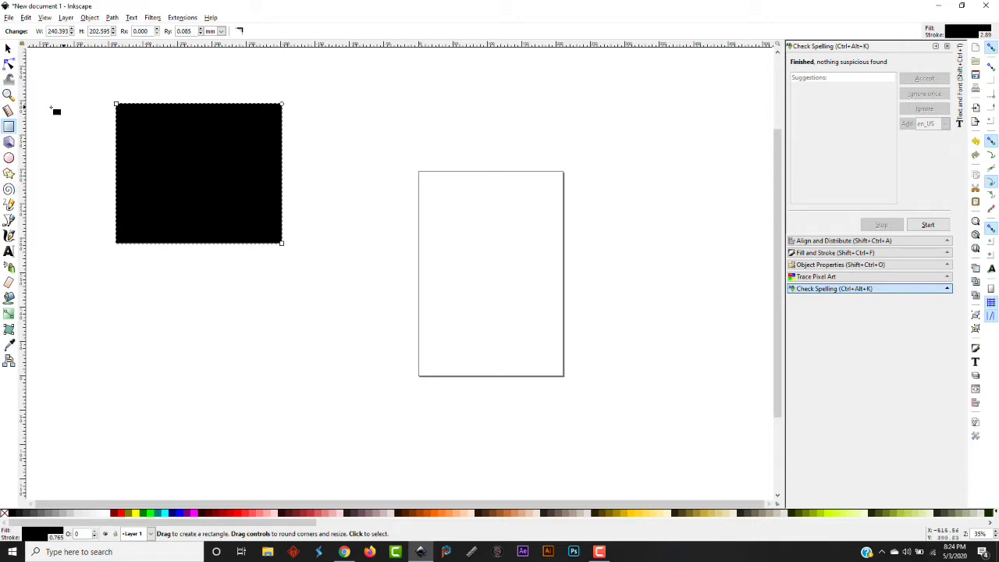
click(9, 158)
drag(308, 210, 464, 341)
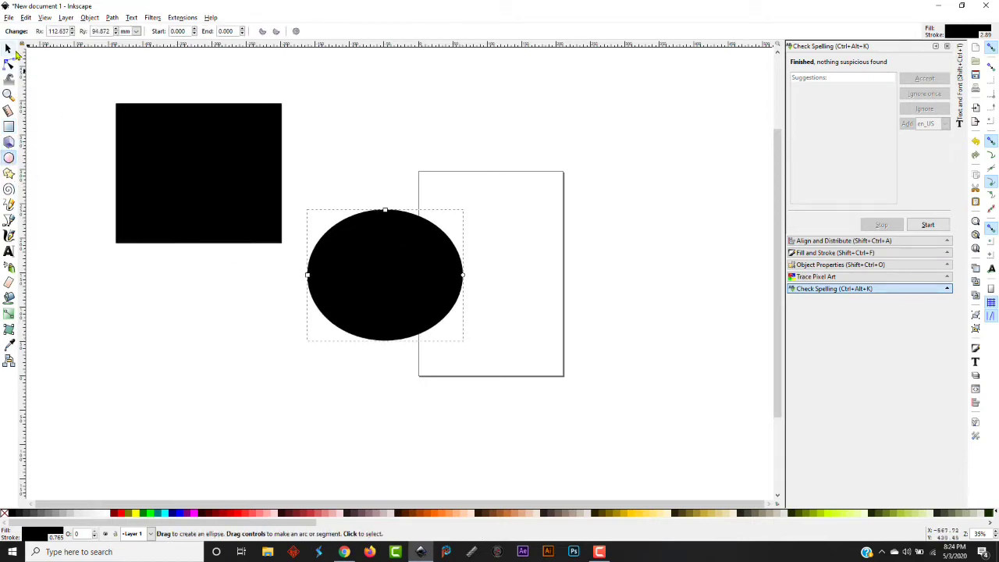
Enlarge the rectangle to about 260.8 × 272.9 mm using its scale handles
click(7, 48)
click(157, 181)
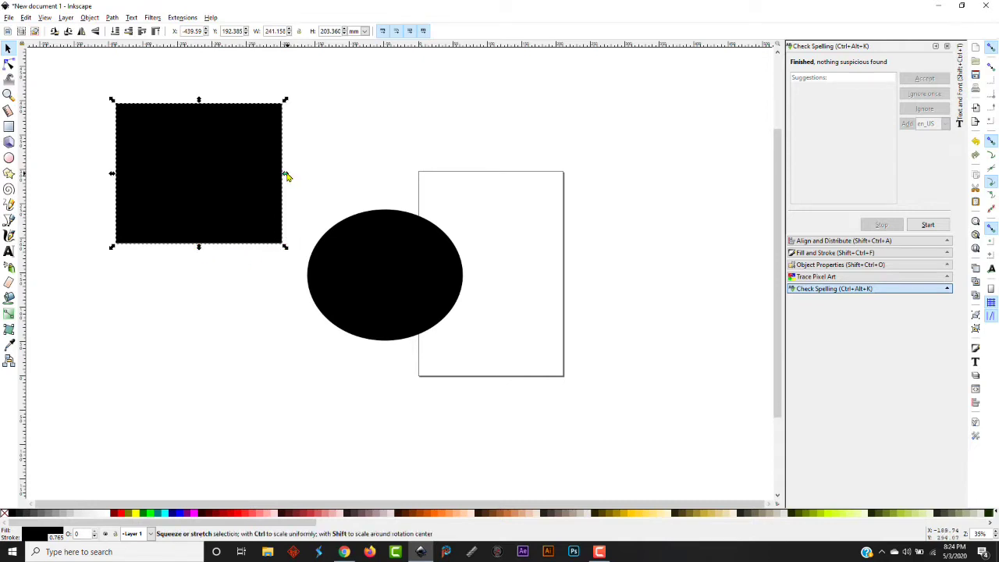
drag(286, 177, 258, 187)
drag(258, 249, 176, 286)
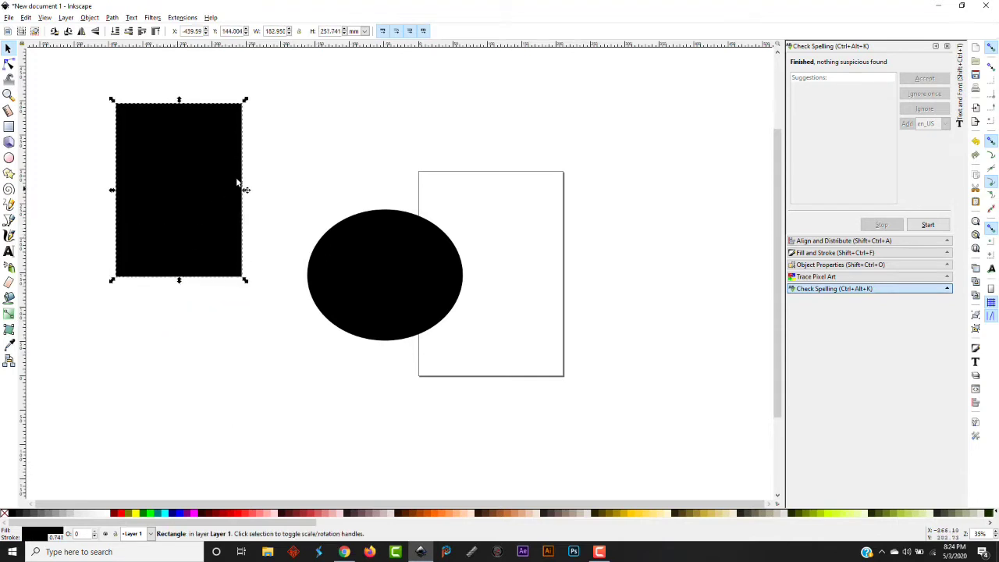
drag(301, 192, 276, 187)
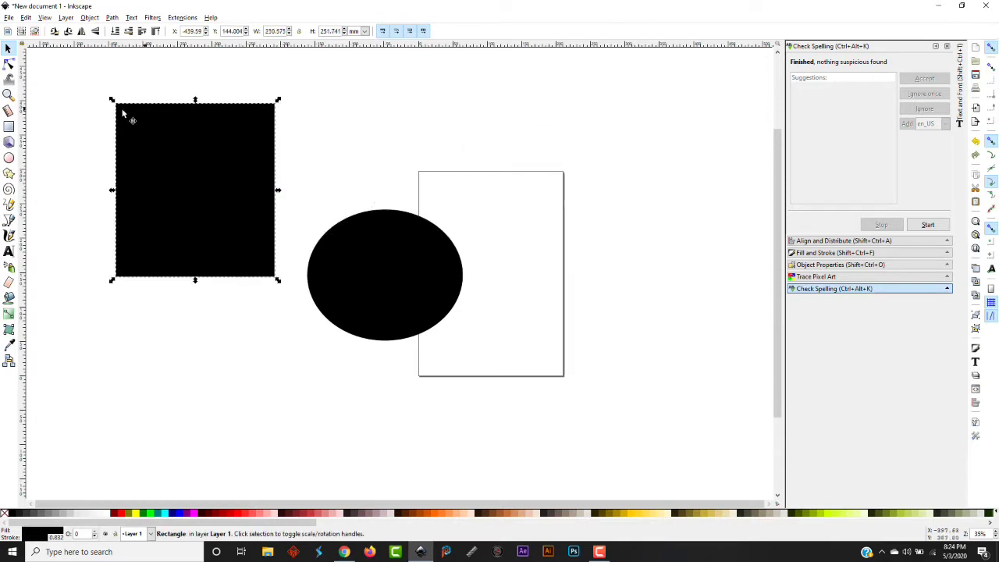
drag(113, 100, 92, 85)
Try rotating the rectangle, undo it, then tilt the ellipse slightly
click(197, 201)
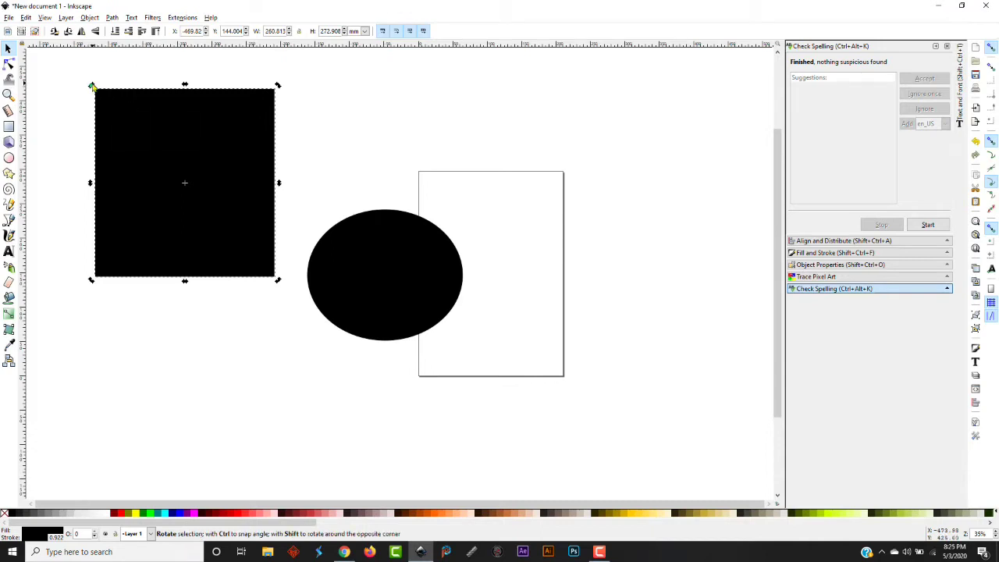
drag(92, 86, 241, 232)
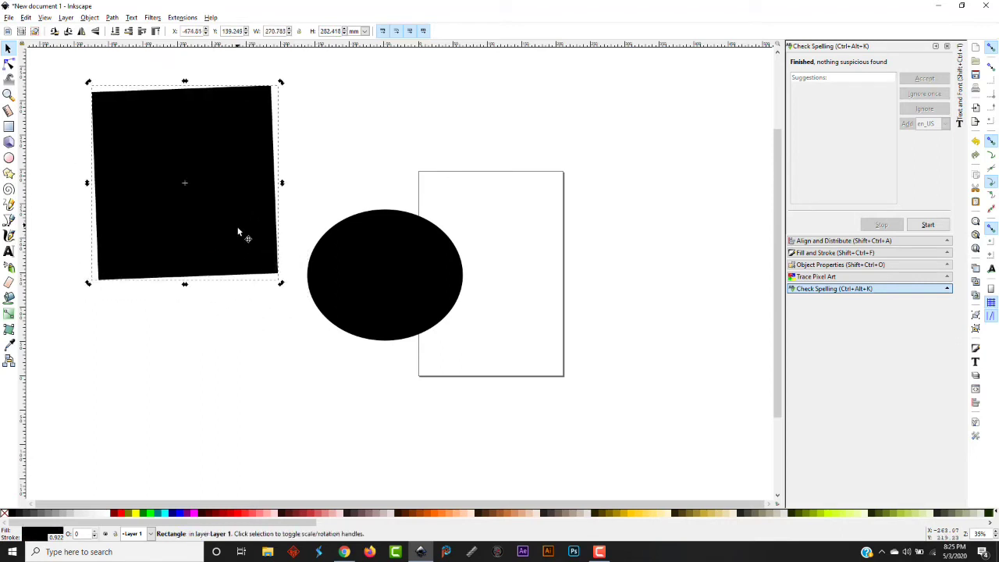
key(ctrl+z)
click(366, 298)
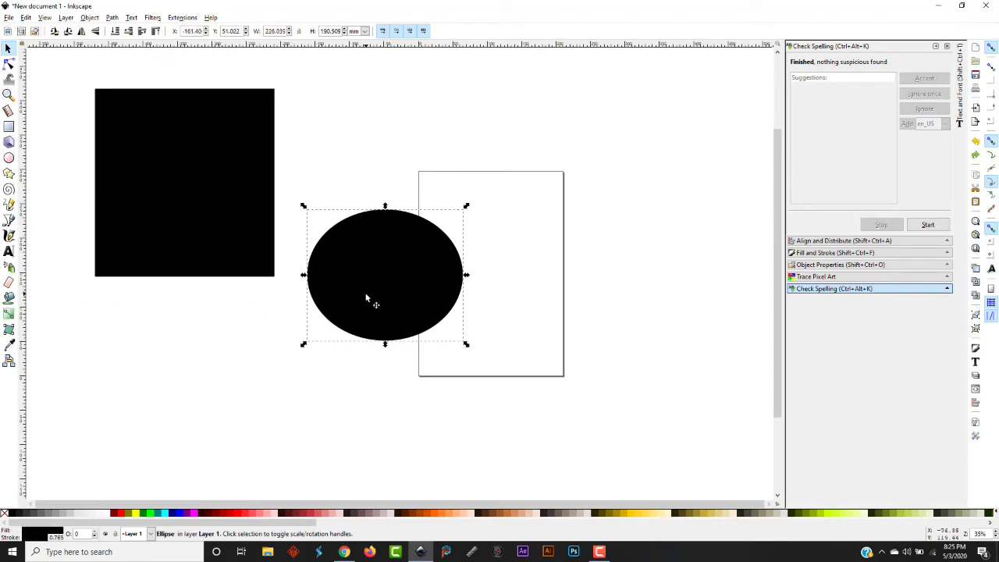
click(312, 217)
drag(305, 208, 357, 223)
click(320, 277)
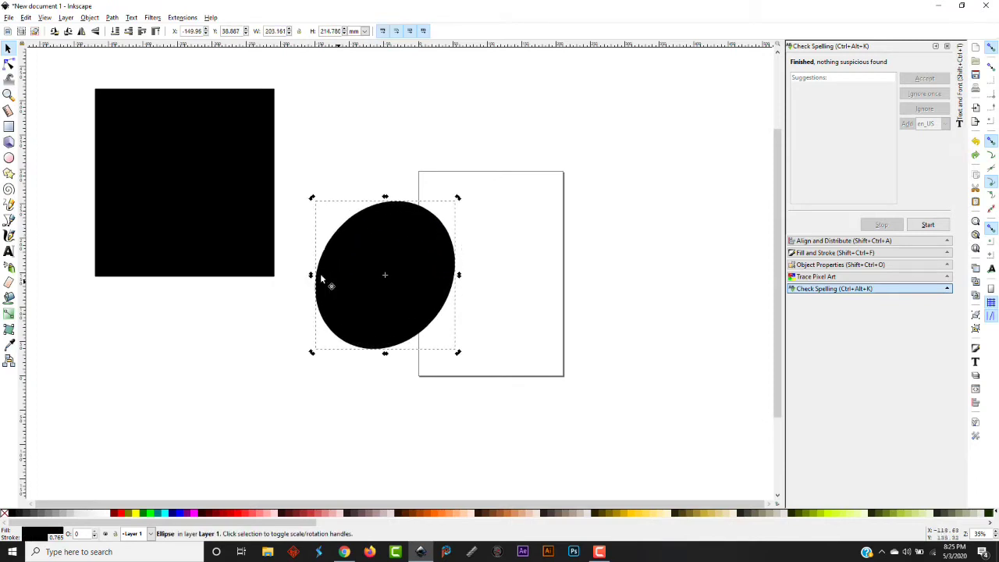
Skew the black rectangle horizontally and vertically into a slanted parallelogram
click(201, 196)
click(235, 207)
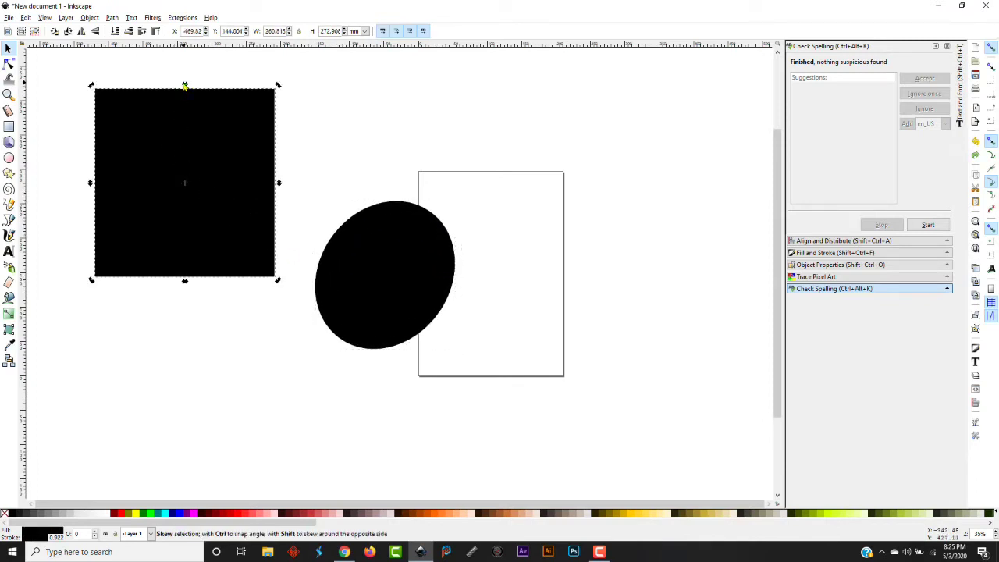
drag(184, 86, 191, 108)
mouse_move(285, 185)
mouse_down()
mouse_move(278, 284)
mouse_move(279, 174)
mouse_up()
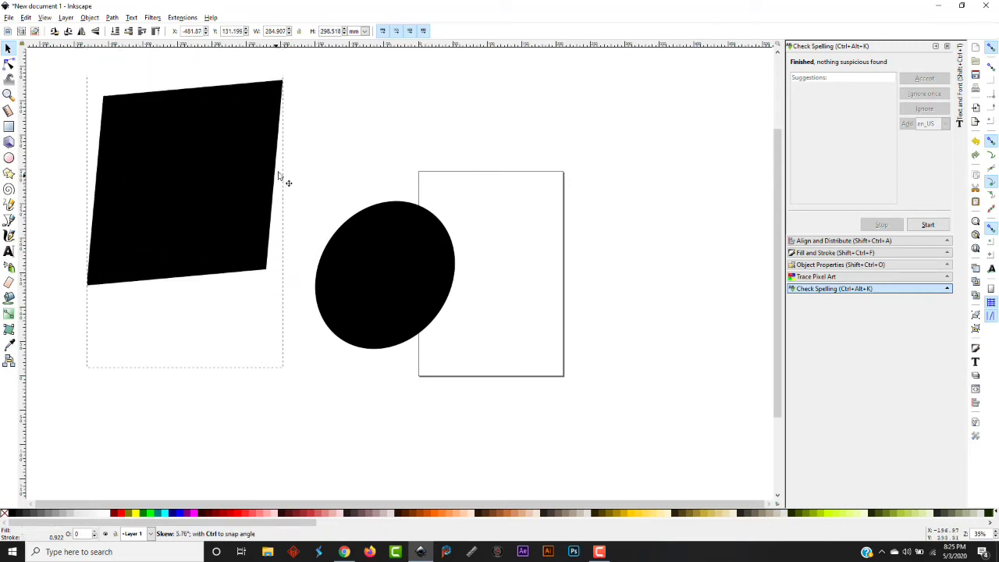
Skew the ellipse vertically to about 203.2 × 214.8 mm
click(374, 261)
click(424, 267)
drag(458, 275, 466, 312)
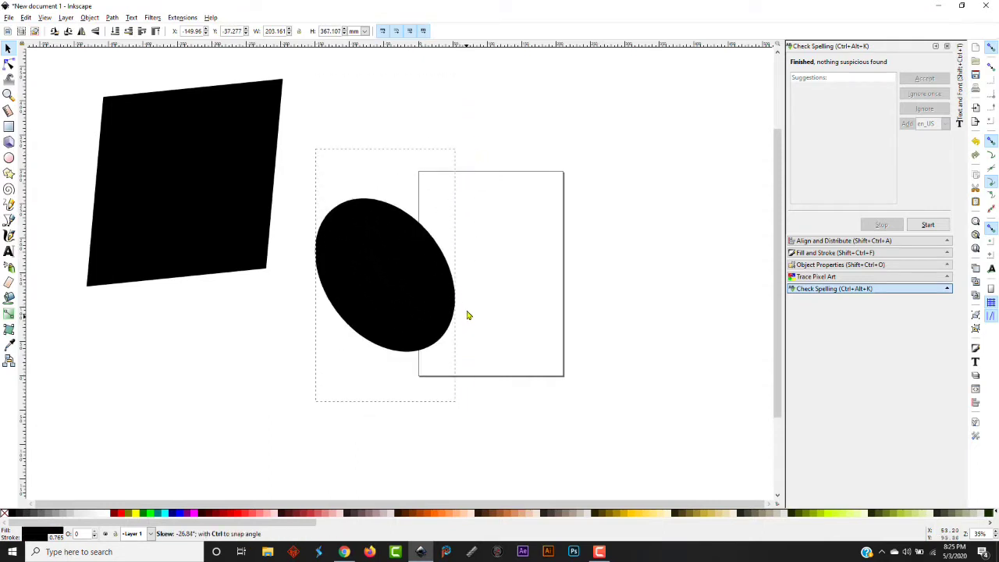
click(387, 361)
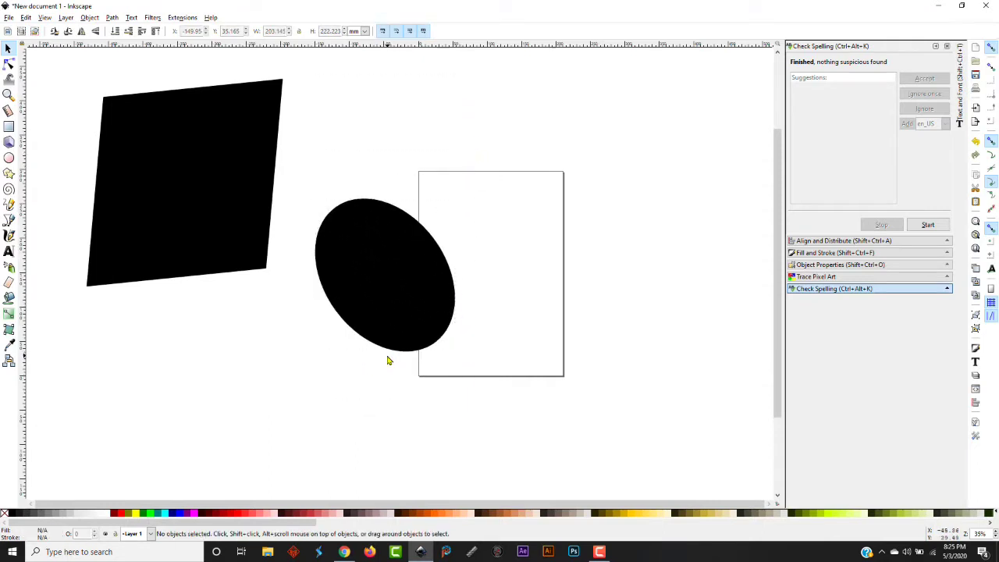
click(388, 337)
click(395, 344)
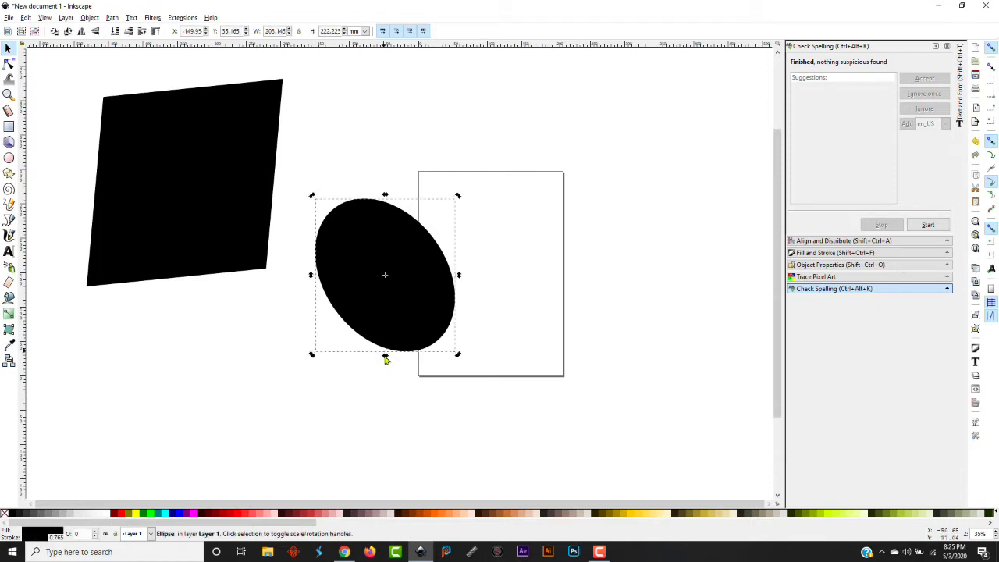
mouse_move(396, 359)
mouse_down()
mouse_move(466, 363)
mouse_move(566, 302)
mouse_move(577, 346)
mouse_move(383, 347)
mouse_up()
click(383, 347)
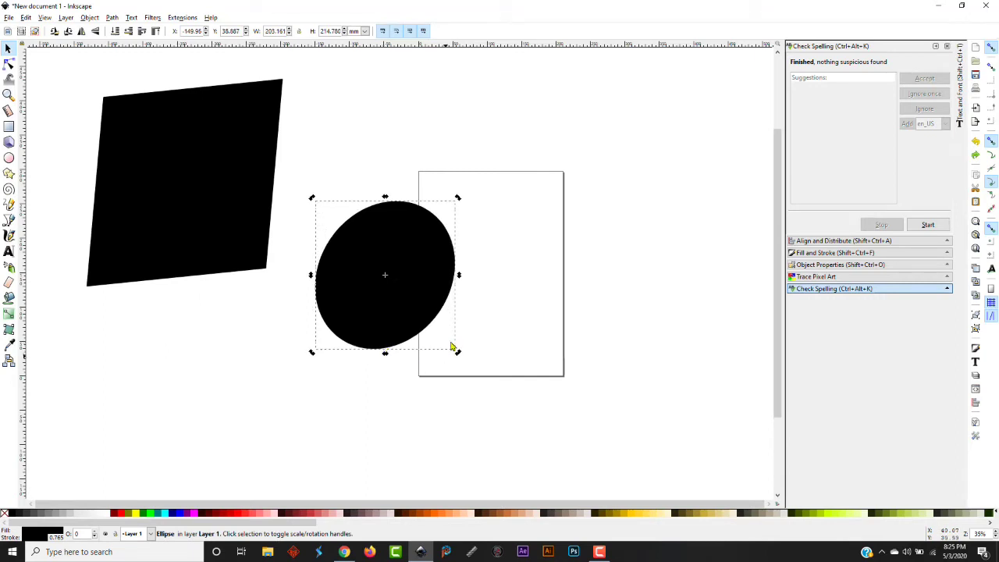
Rotate the slanted rectangle around a relocated rotation centre into a tilted diamond
click(232, 229)
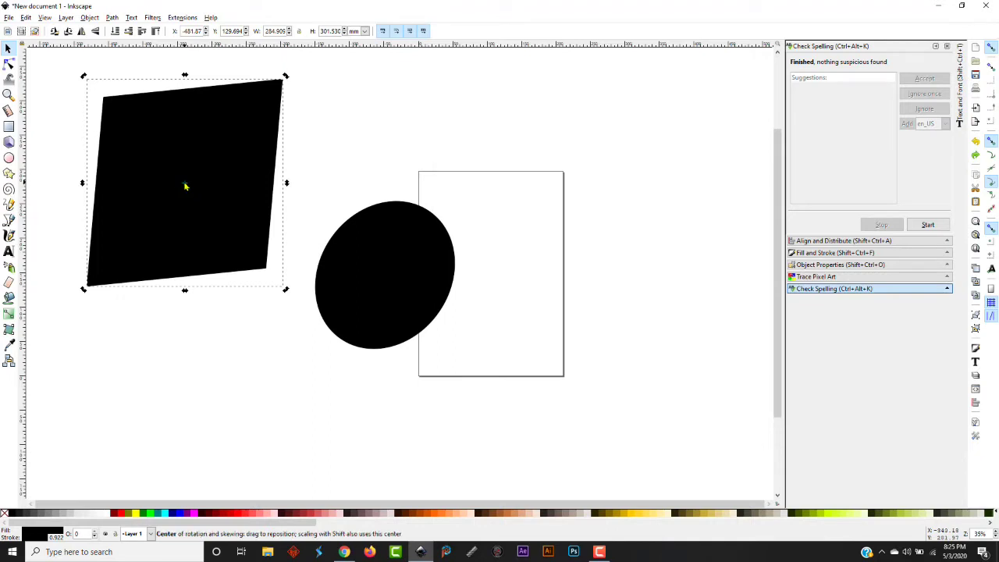
drag(185, 185, 106, 271)
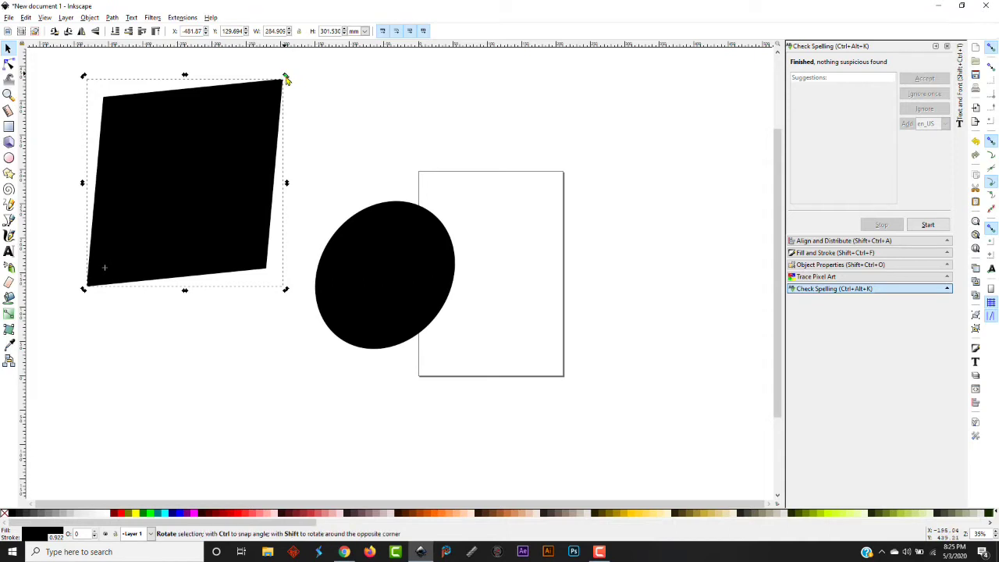
drag(285, 79, 312, 229)
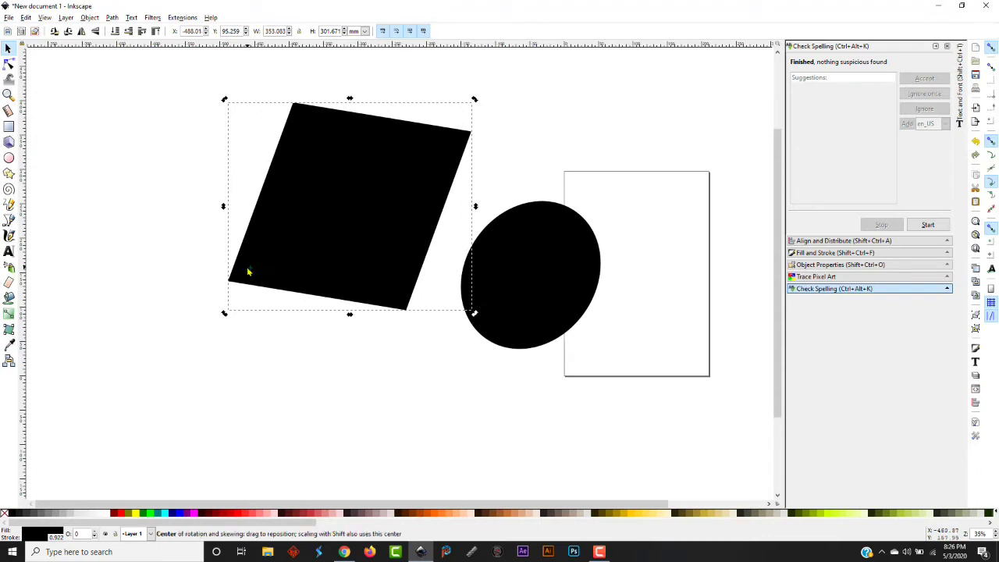
drag(249, 271, 298, 157)
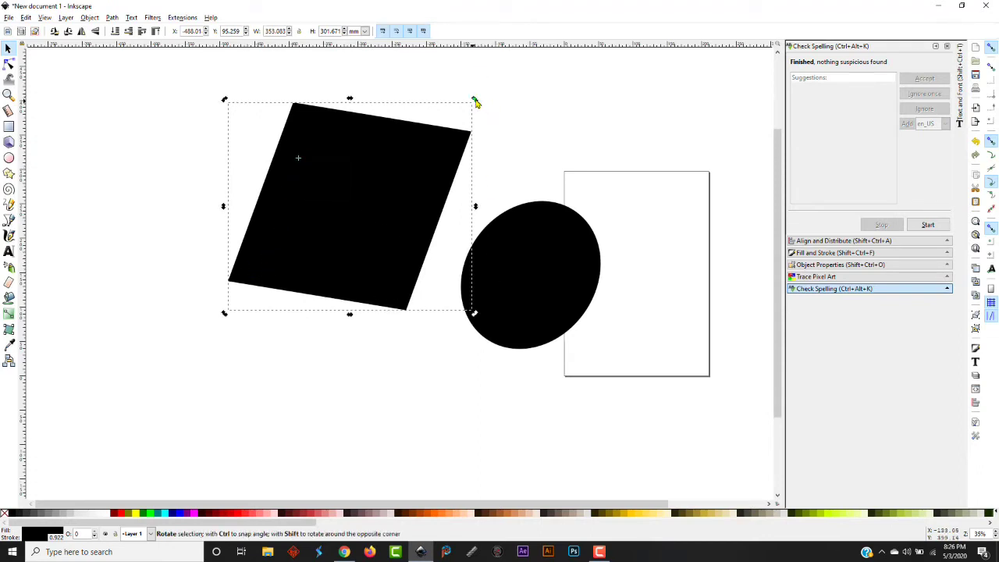
mouse_move(474, 100)
mouse_down()
mouse_move(484, 118)
mouse_move(455, 216)
mouse_move(309, 276)
mouse_move(397, 234)
mouse_move(414, 183)
mouse_move(372, 238)
mouse_move(278, 268)
mouse_move(370, 223)
mouse_move(378, 201)
mouse_up()
click(377, 201)
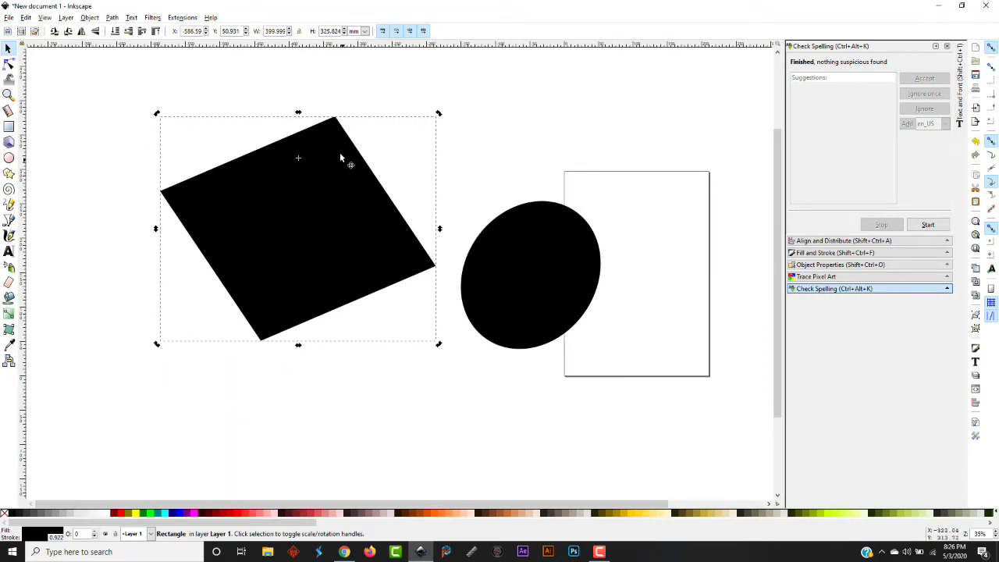
Move the tilted diamond and the ellipse up and to the left
drag(316, 213, 255, 150)
click(557, 295)
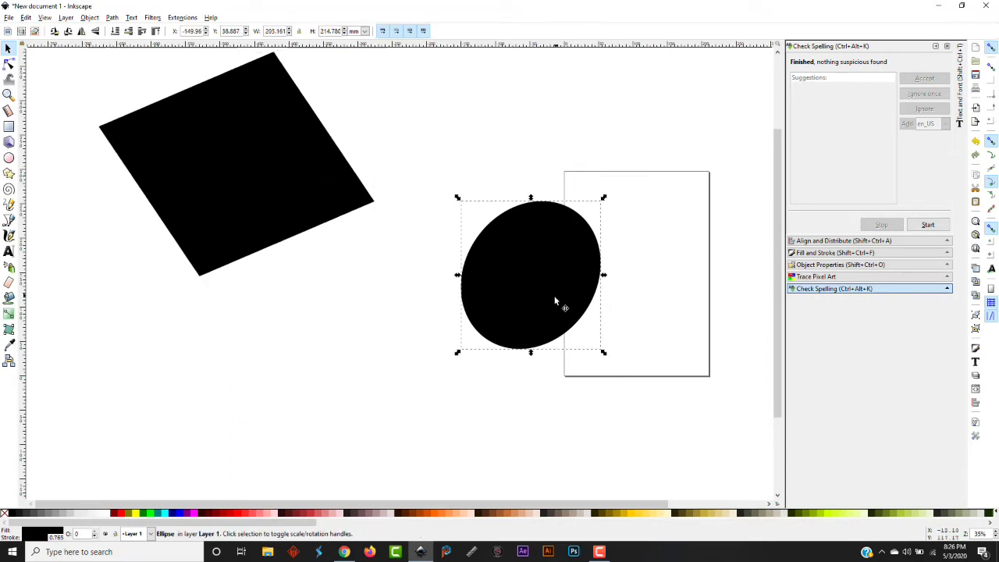
drag(557, 295, 466, 160)
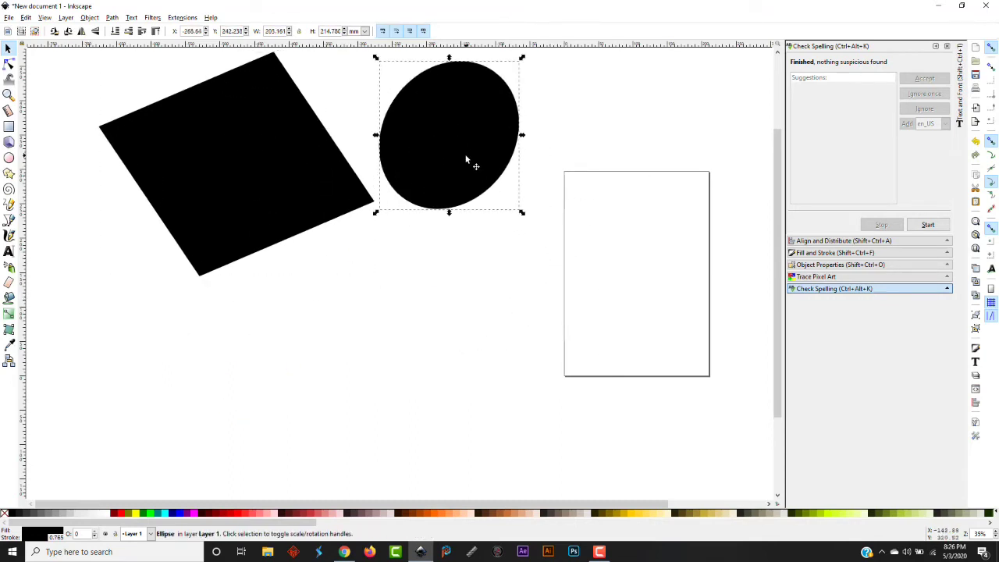
click(9, 250)
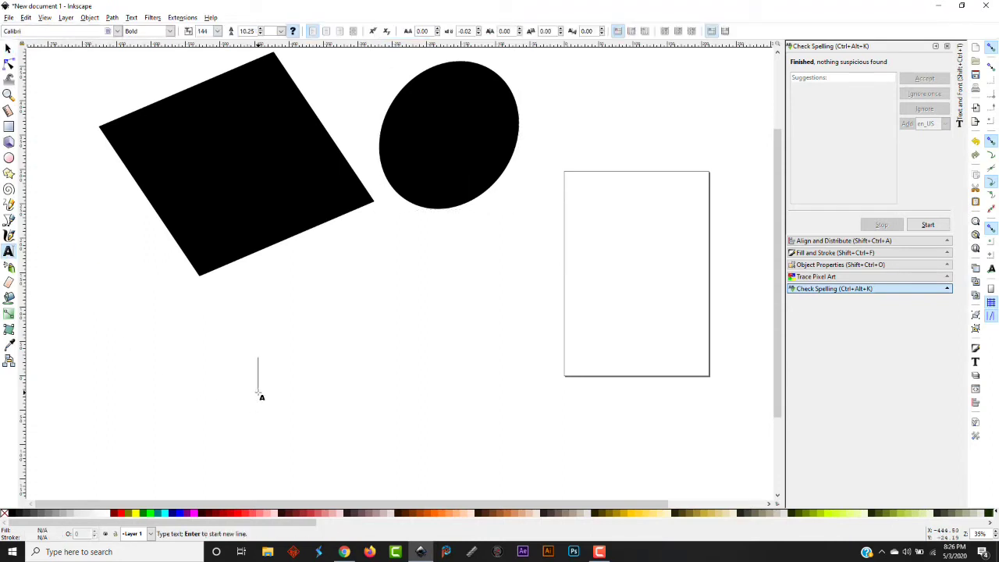
Type 'WICKED METAL SIGNS', shift the text left and enlarge it
text(WICKED M)
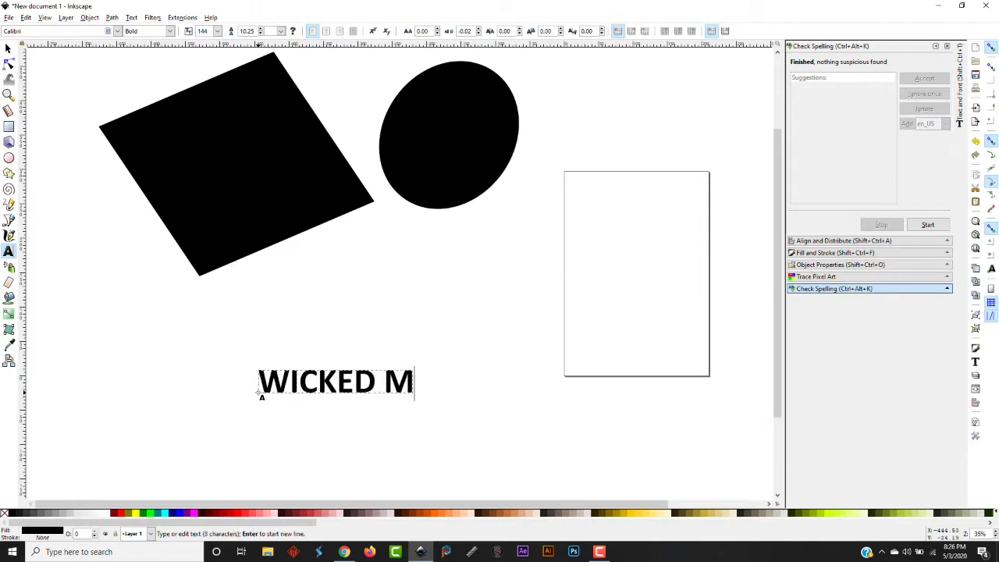
text(ETAL SI)
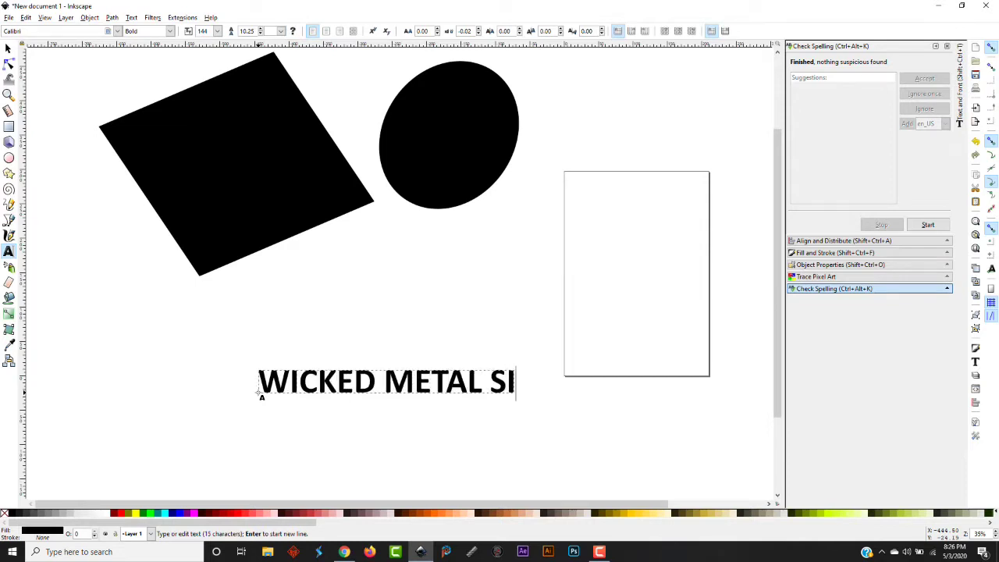
text(GNS)
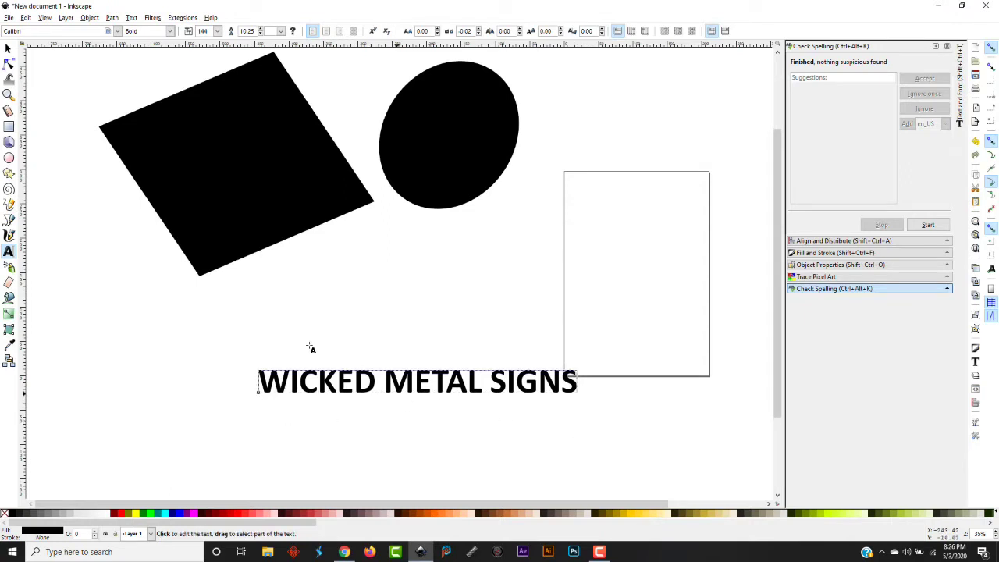
click(7, 48)
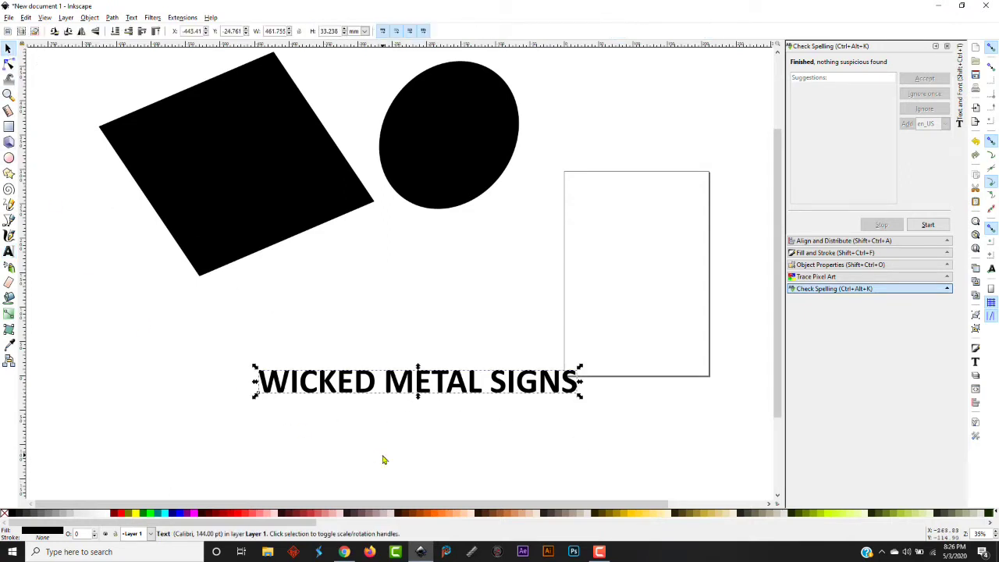
drag(446, 381, 288, 341)
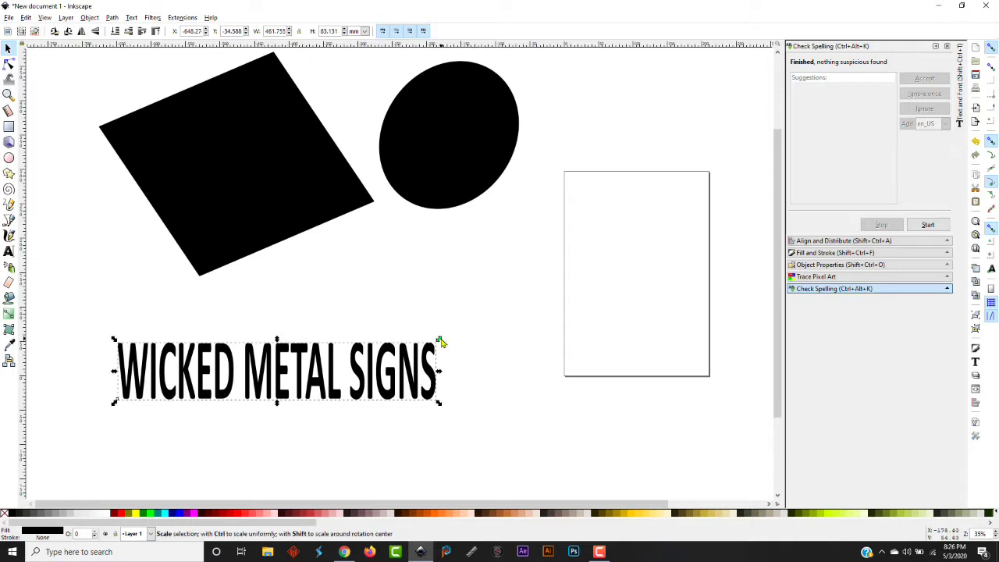
drag(442, 340, 602, 420)
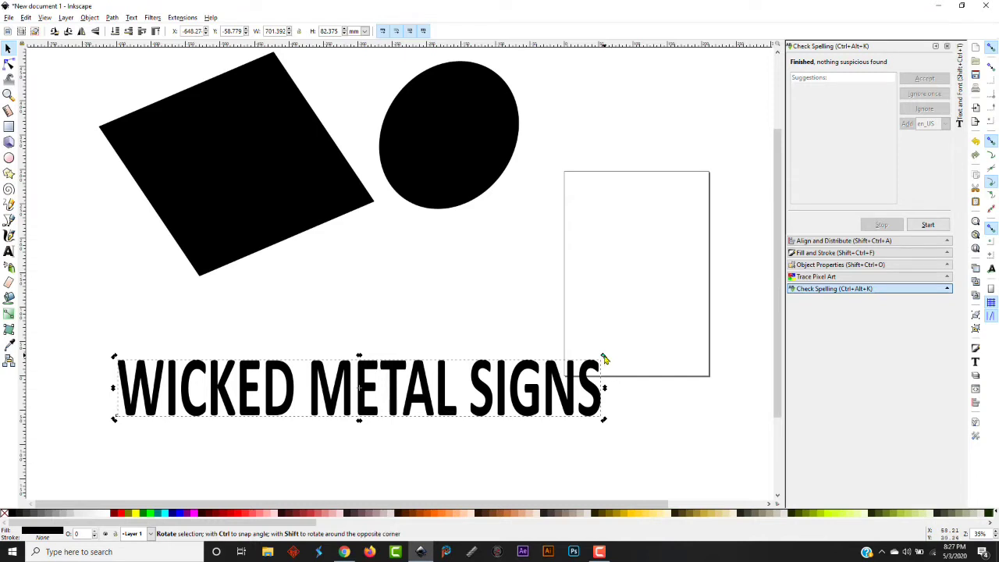
Rotate the text counter-clockwise and give it a slight italic-like slant
drag(605, 358, 591, 291)
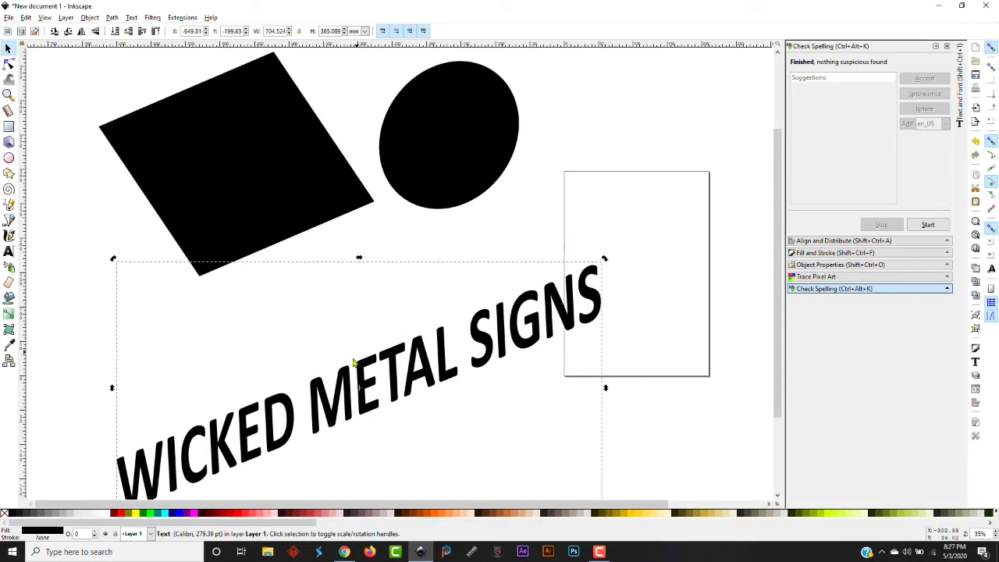
drag(360, 259, 273, 286)
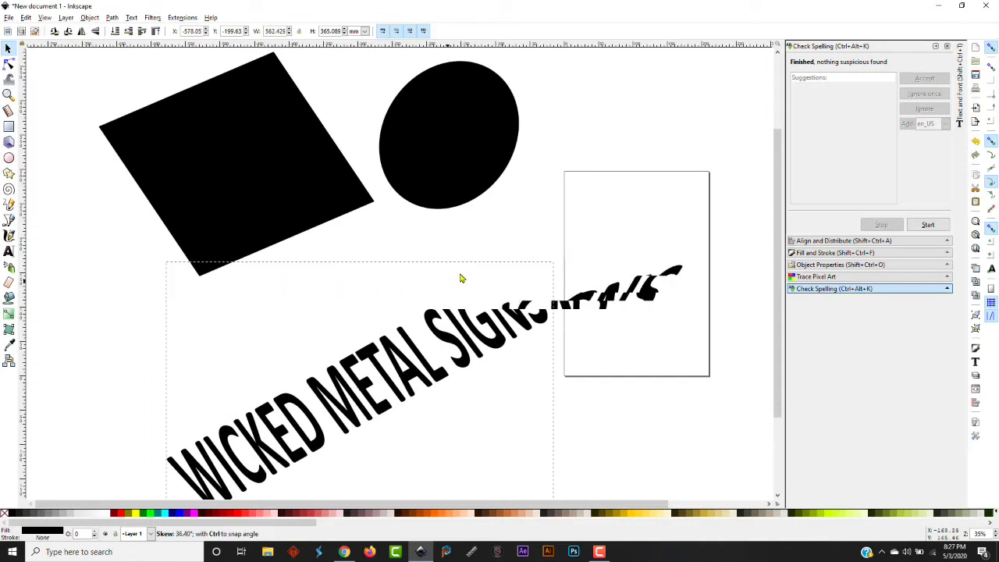
key(ctrl+z)
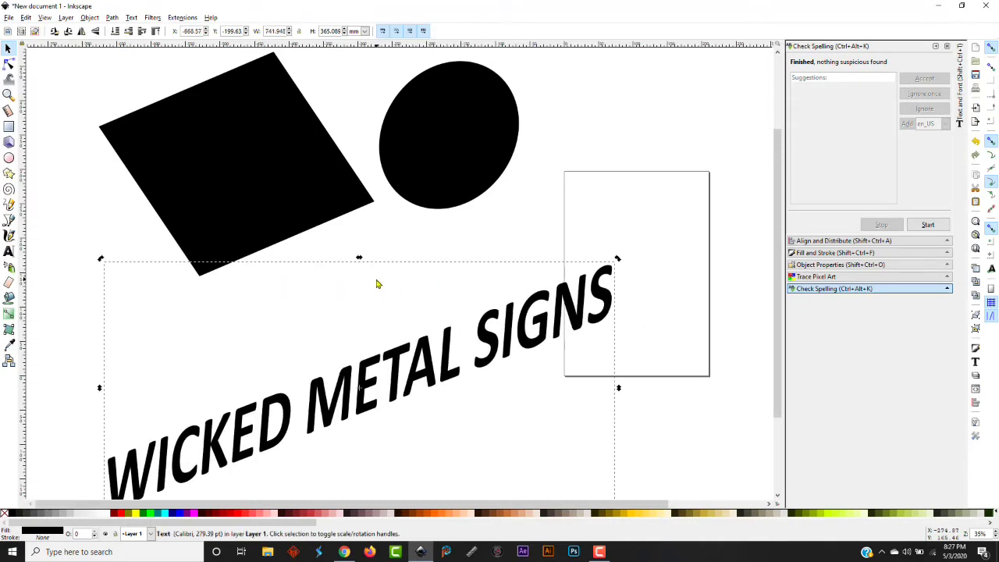
click(229, 179)
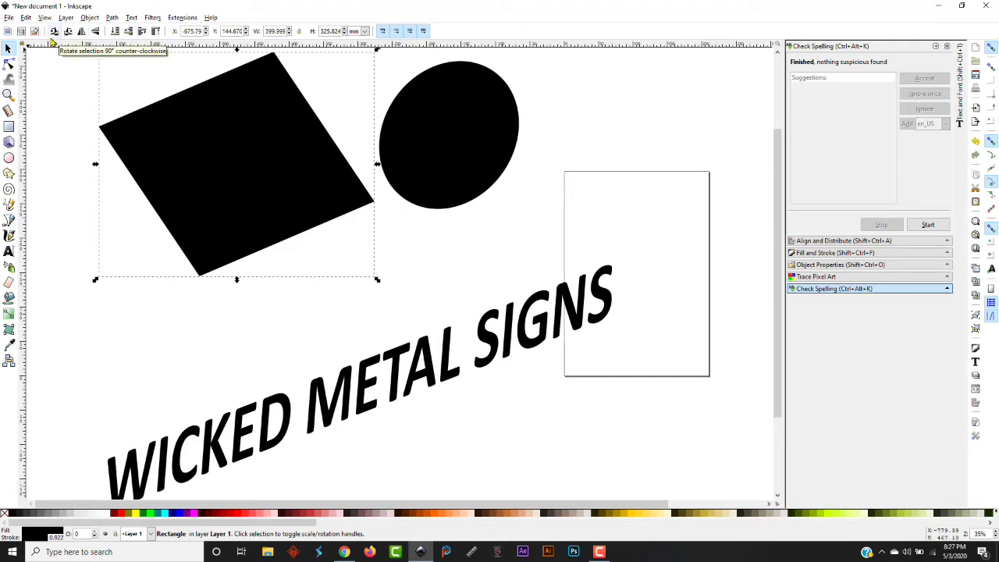
Zoom out on the whole drawing and rubber-band select the diamond, ellipse and text
click(139, 355)
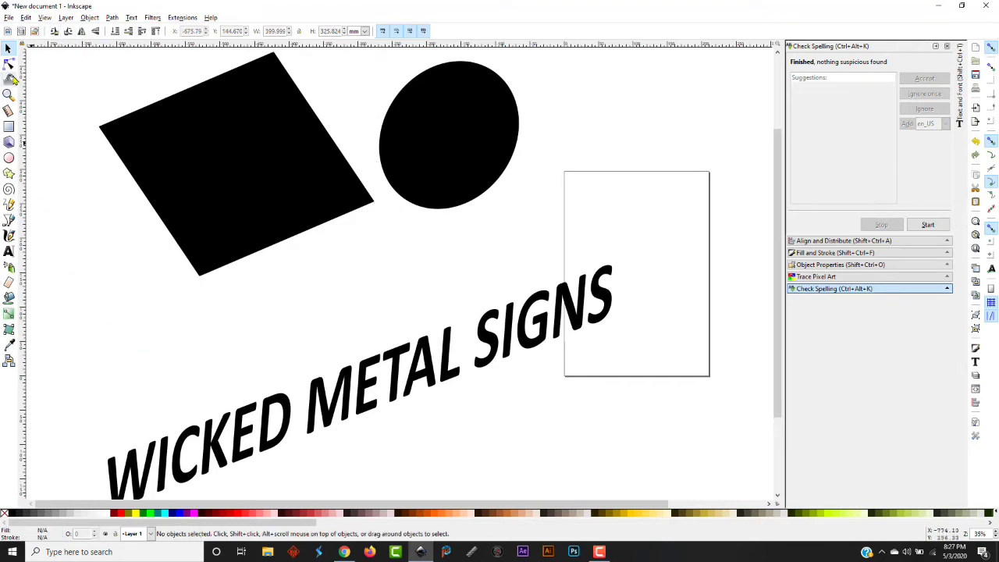
click(8, 30)
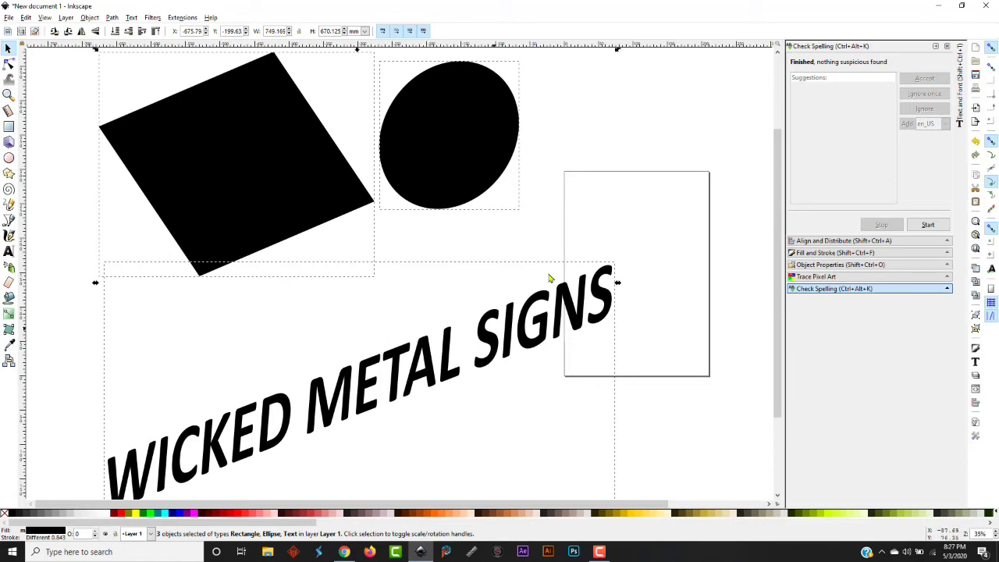
key(minus)
key(minus)
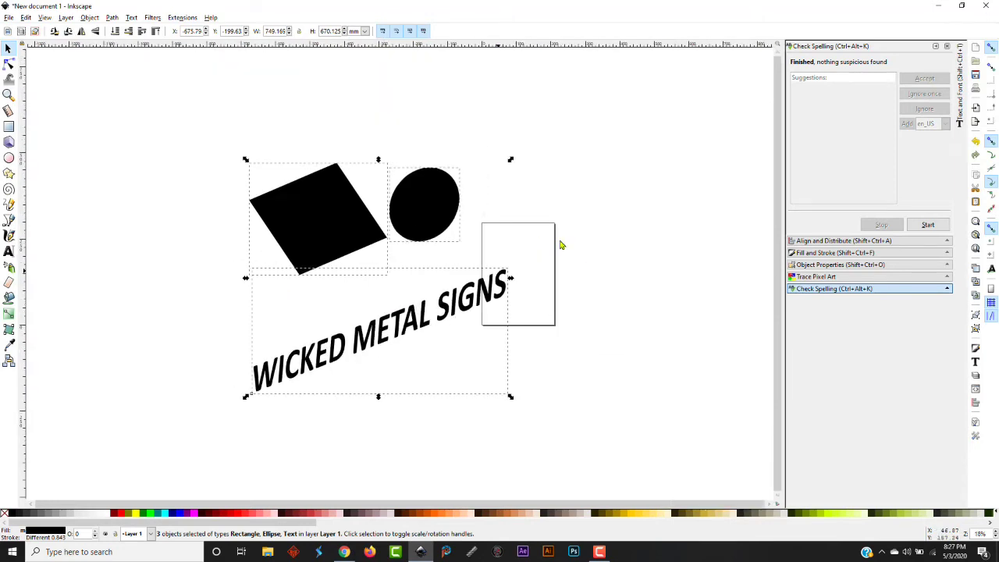
click(181, 173)
drag(164, 101, 614, 440)
click(171, 266)
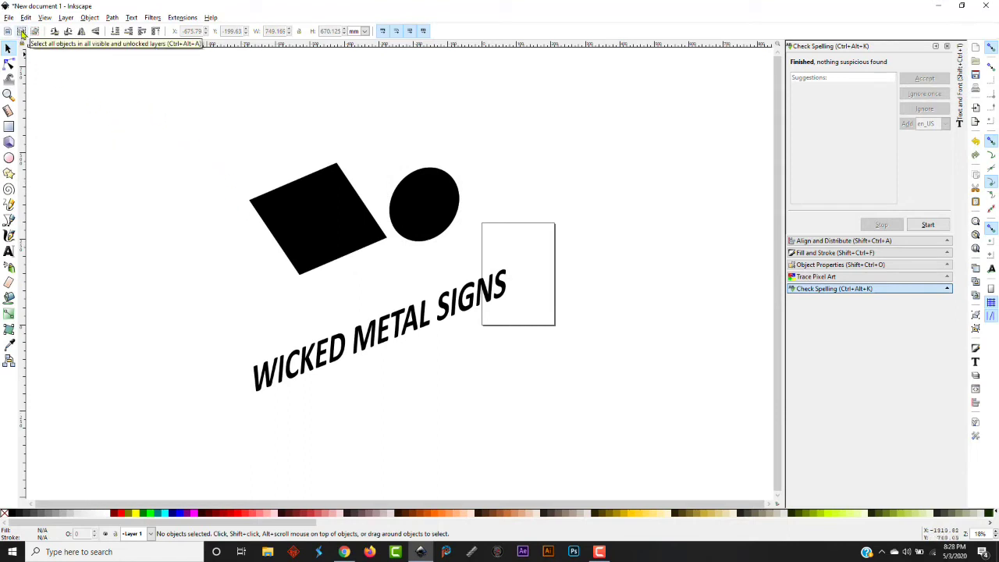
click(22, 34)
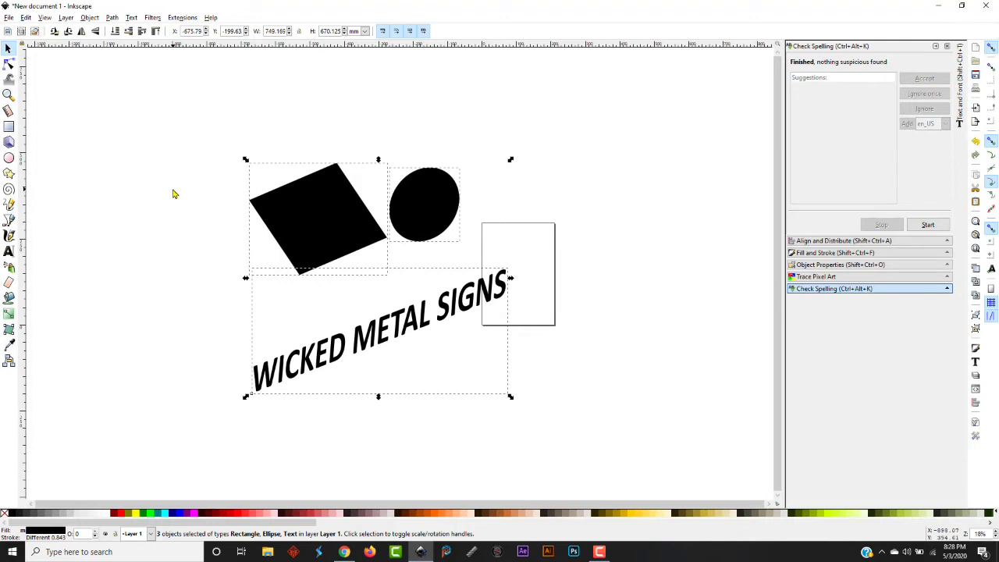
click(70, 113)
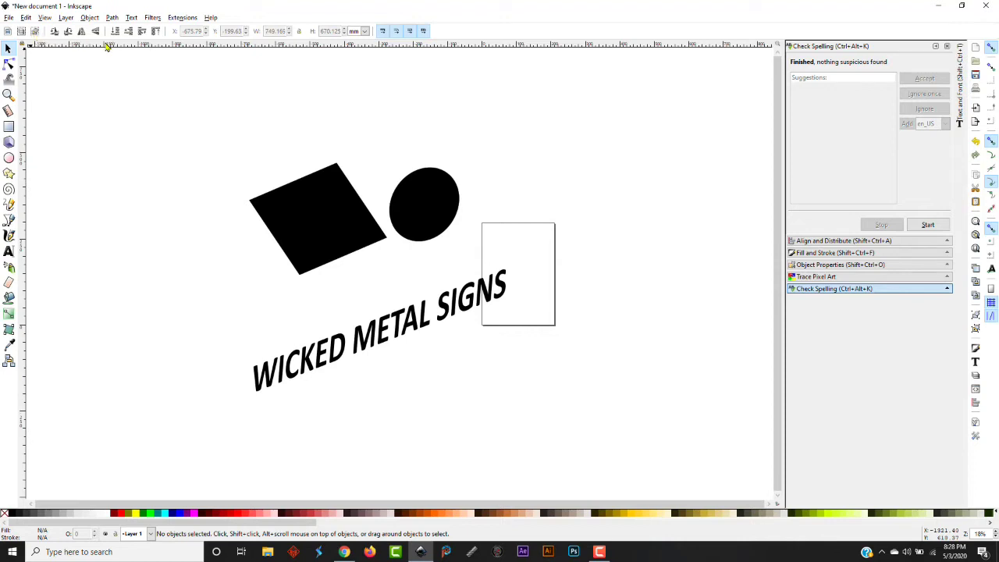
drag(140, 101, 681, 468)
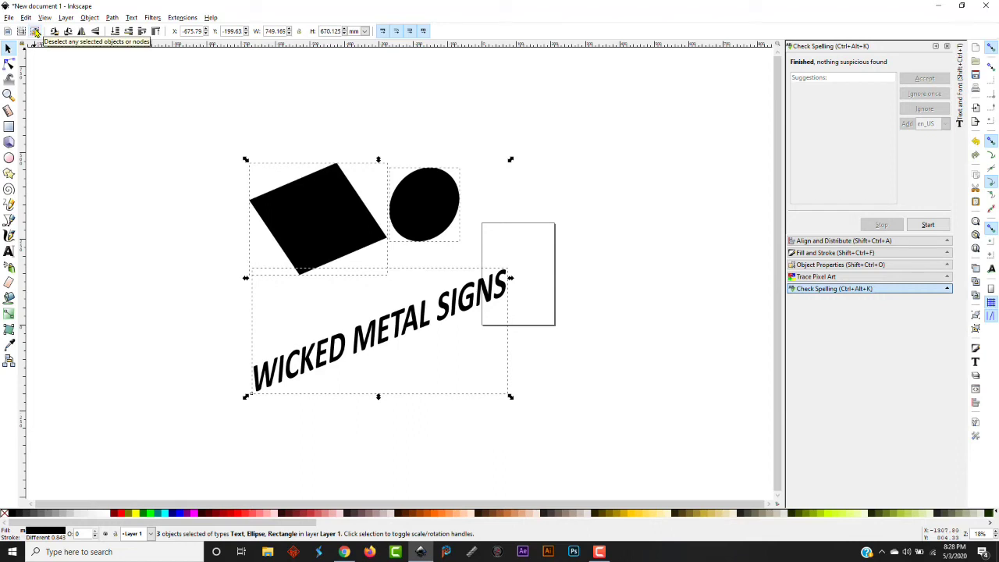
click(35, 31)
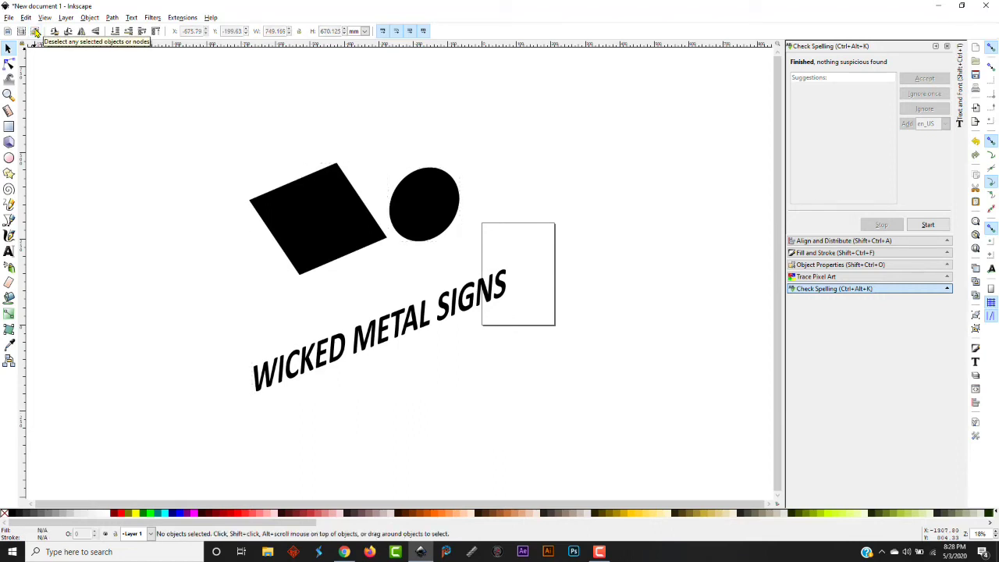
drag(186, 87, 605, 429)
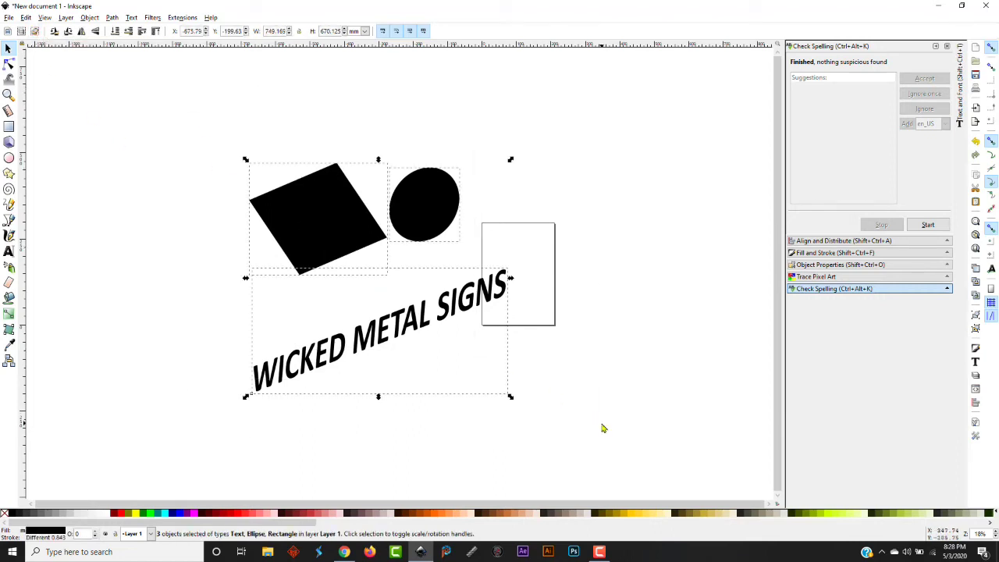
click(232, 219)
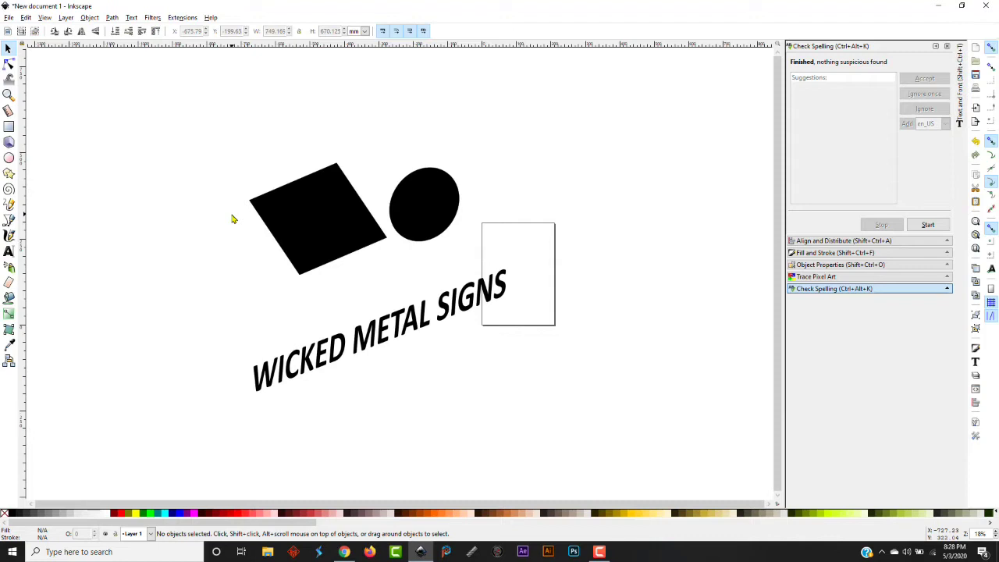
Rotate all three objects through 90° steps back to their original orientation
click(334, 248)
drag(158, 112, 590, 417)
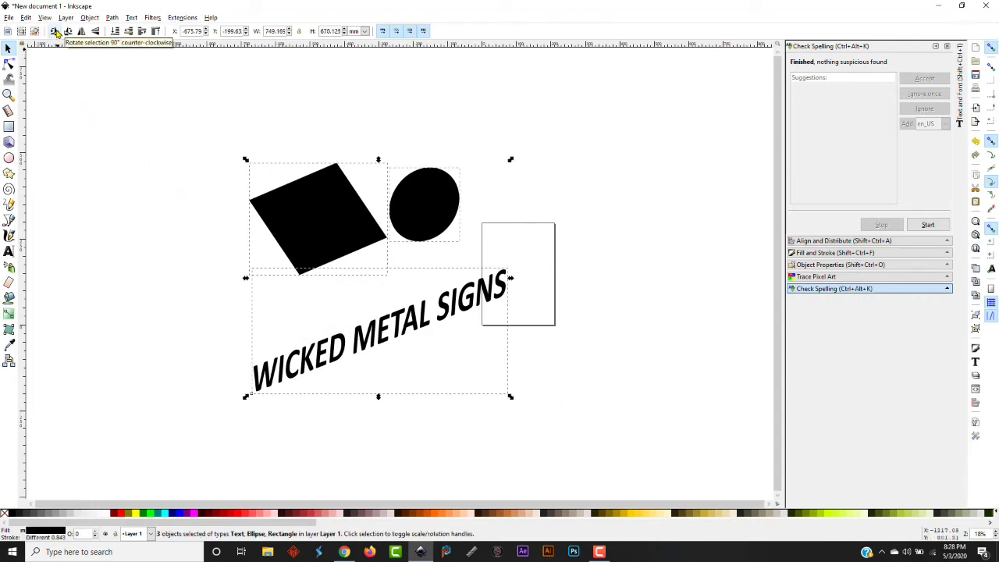
click(56, 32)
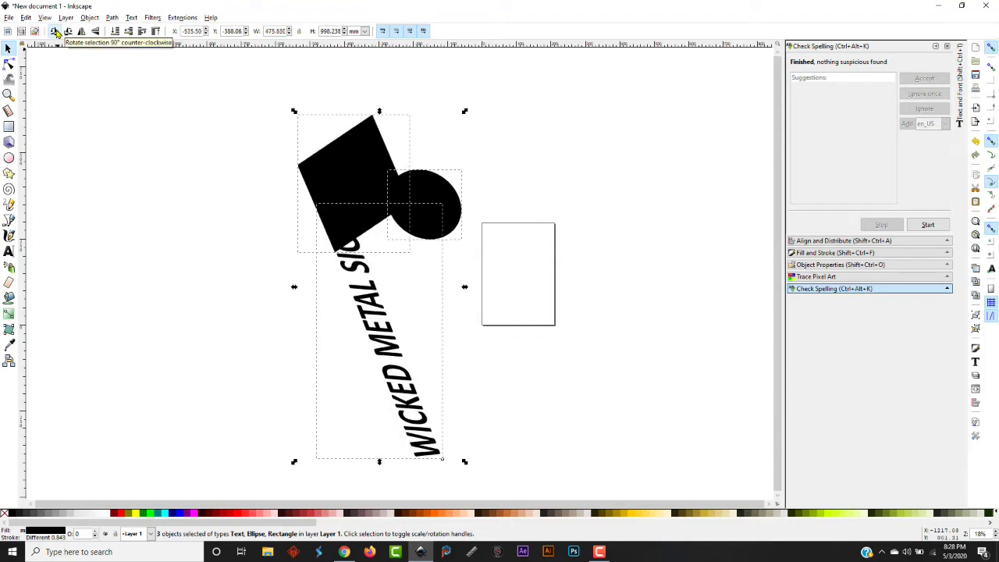
click(56, 32)
click(57, 32)
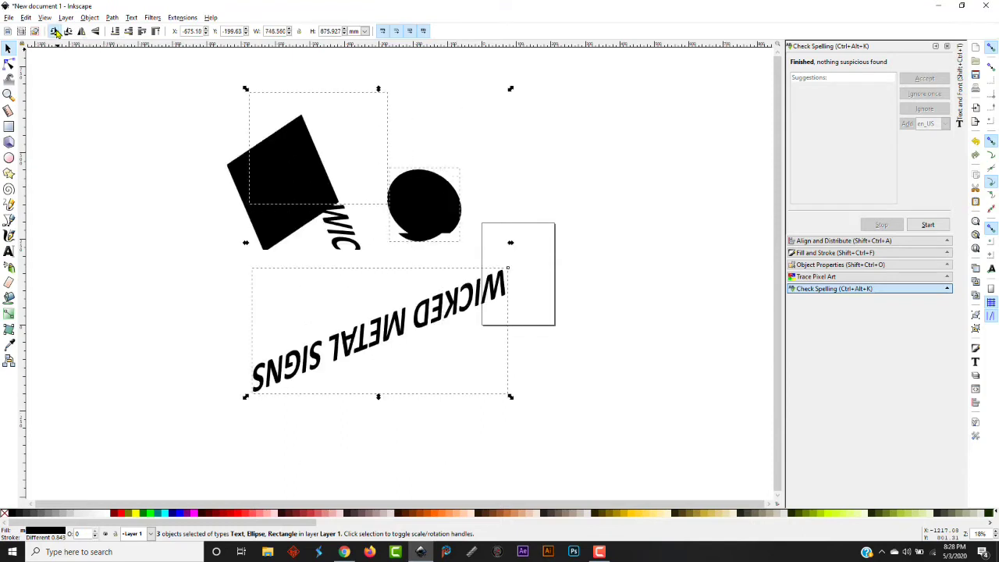
click(56, 32)
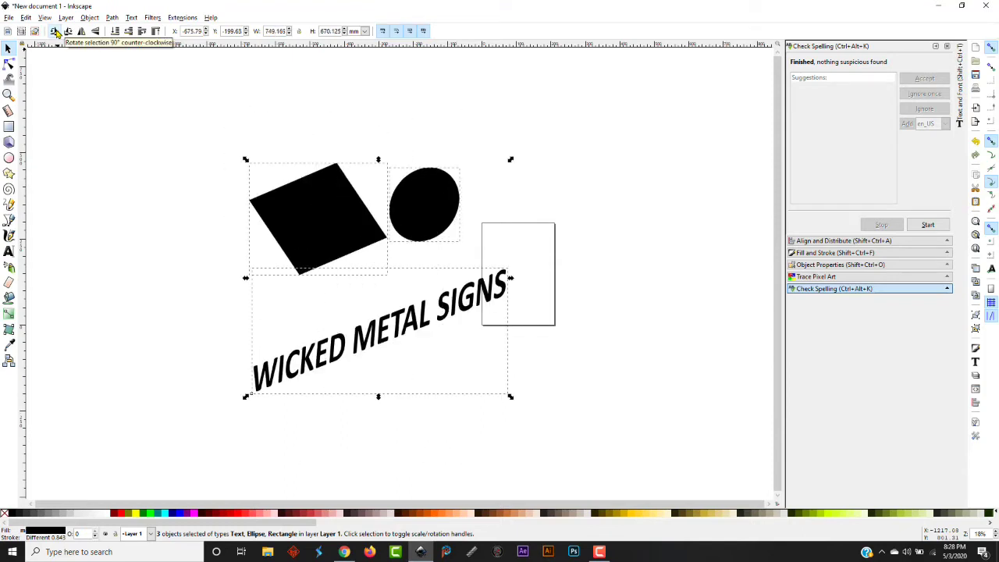
click(56, 32)
click(56, 32)
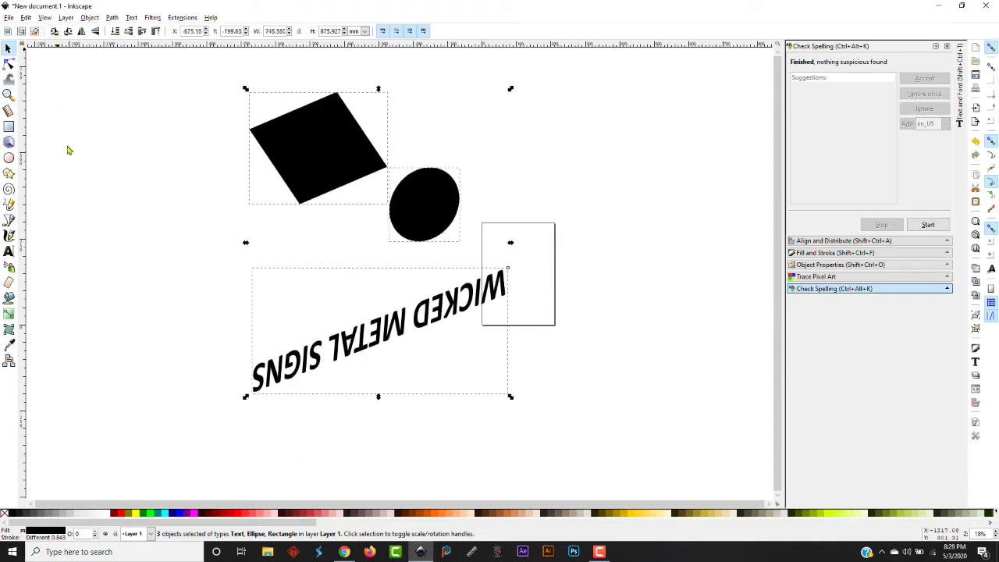
click(57, 32)
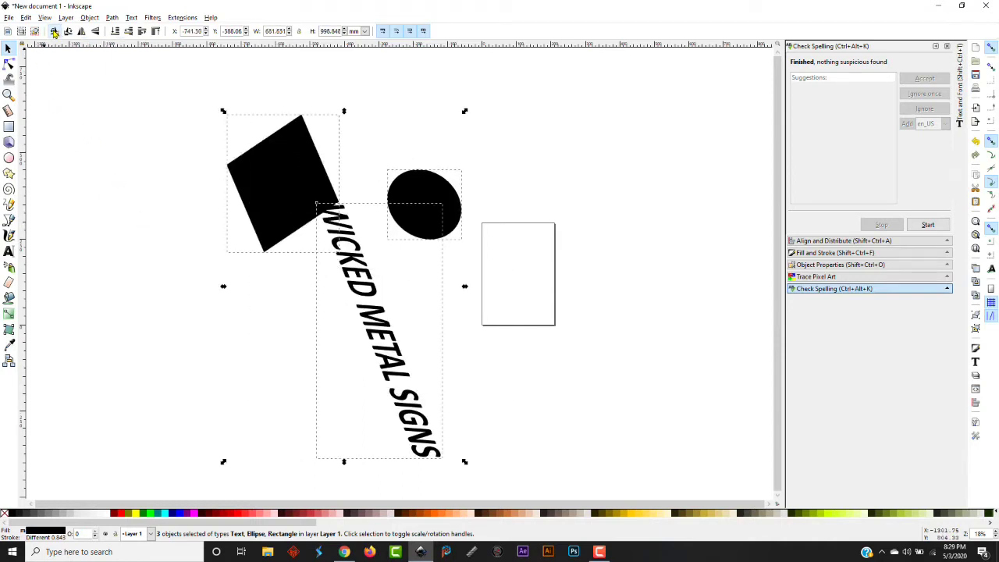
click(57, 32)
click(121, 178)
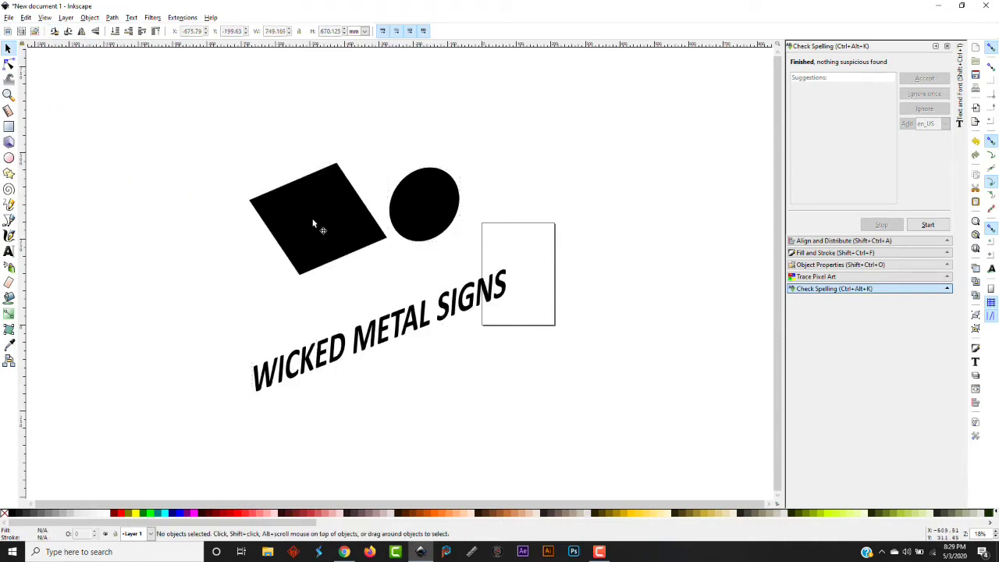
Turn the WICKED METAL SIGNS text through repeated 90° rotations, both directions
click(377, 342)
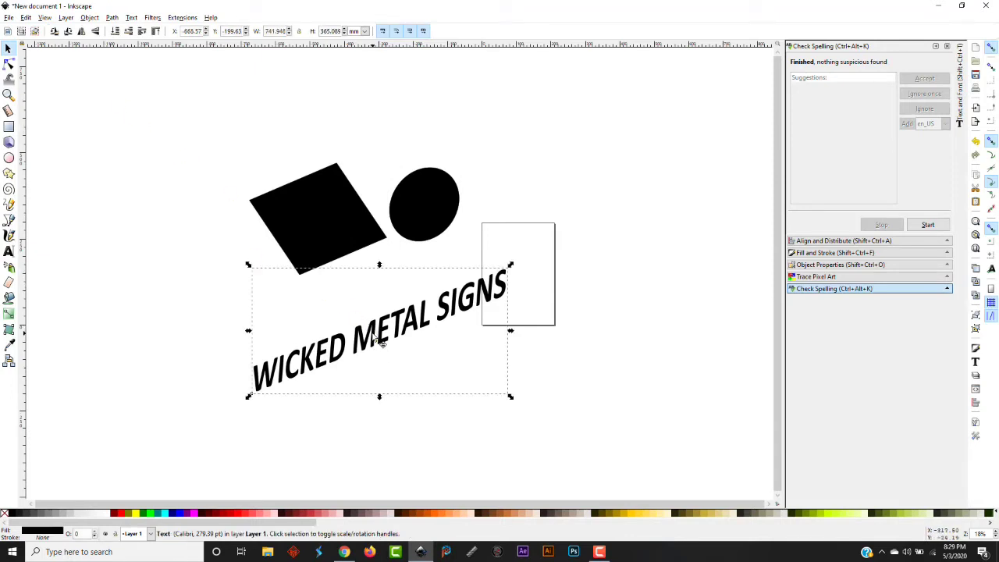
click(55, 32)
click(55, 32)
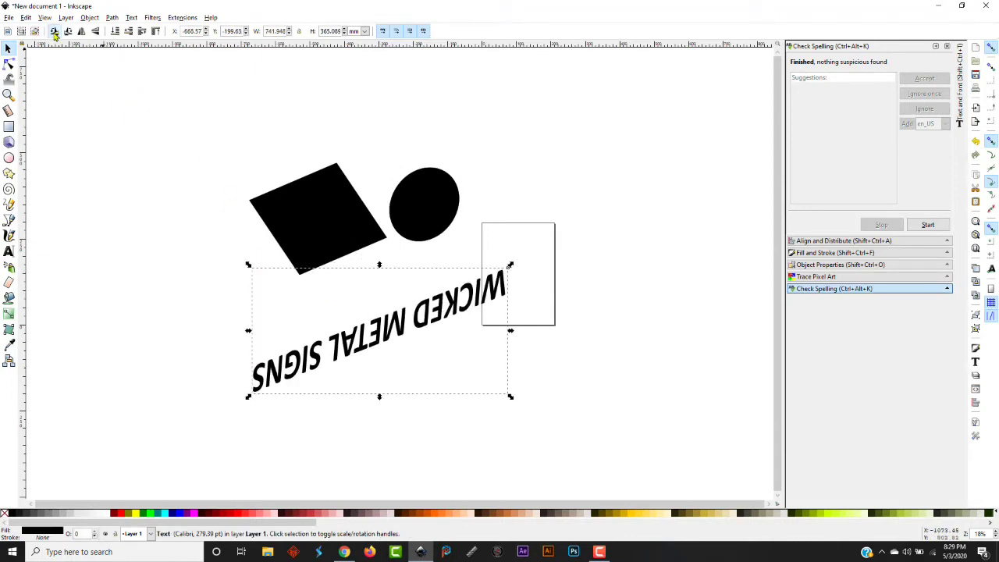
click(54, 32)
click(55, 32)
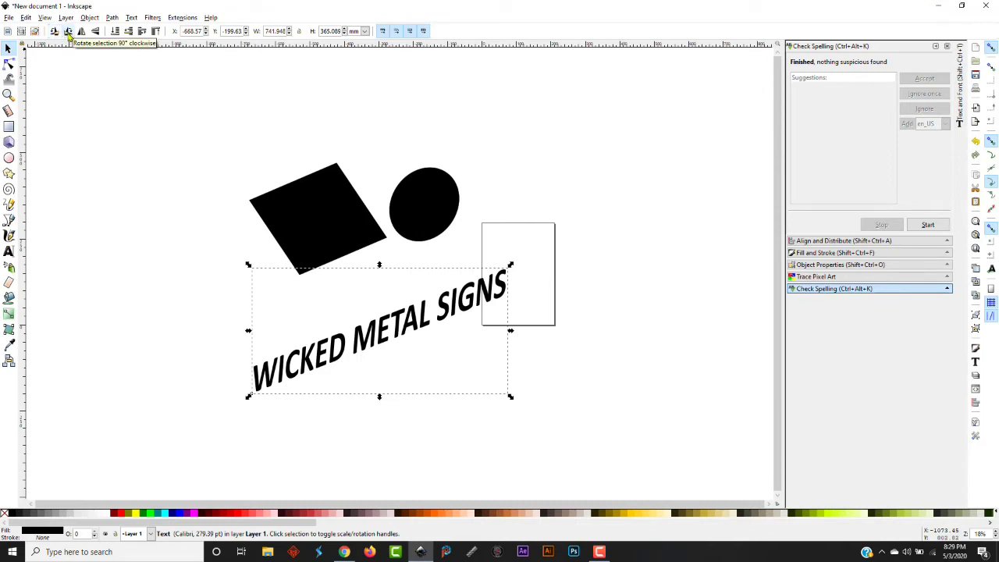
click(68, 32)
click(68, 32)
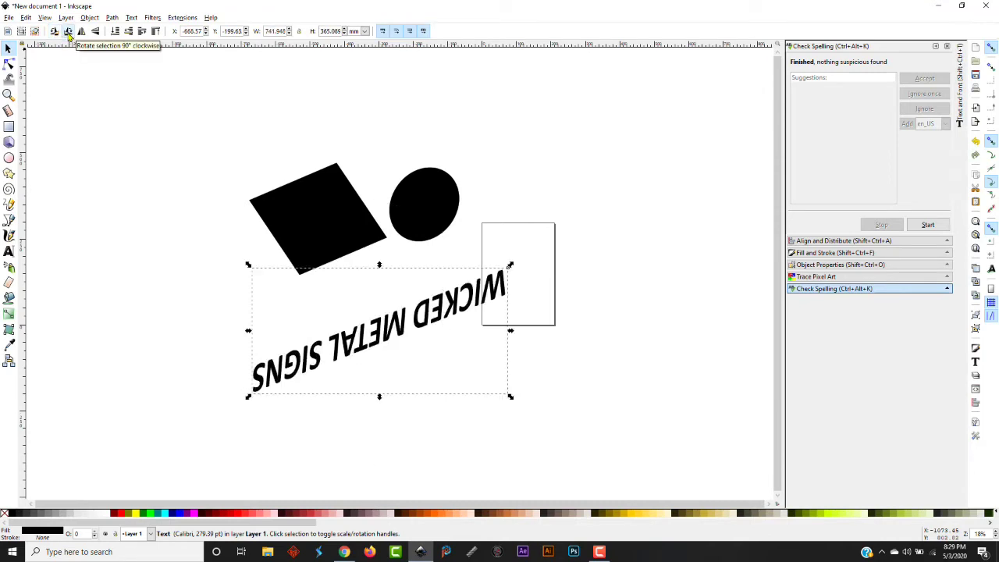
click(68, 32)
click(68, 32)
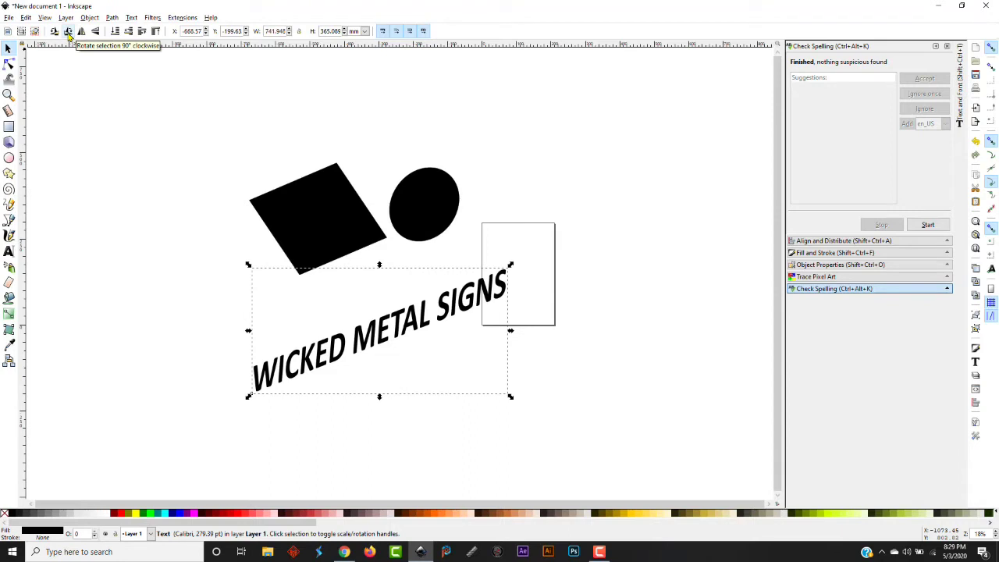
click(68, 32)
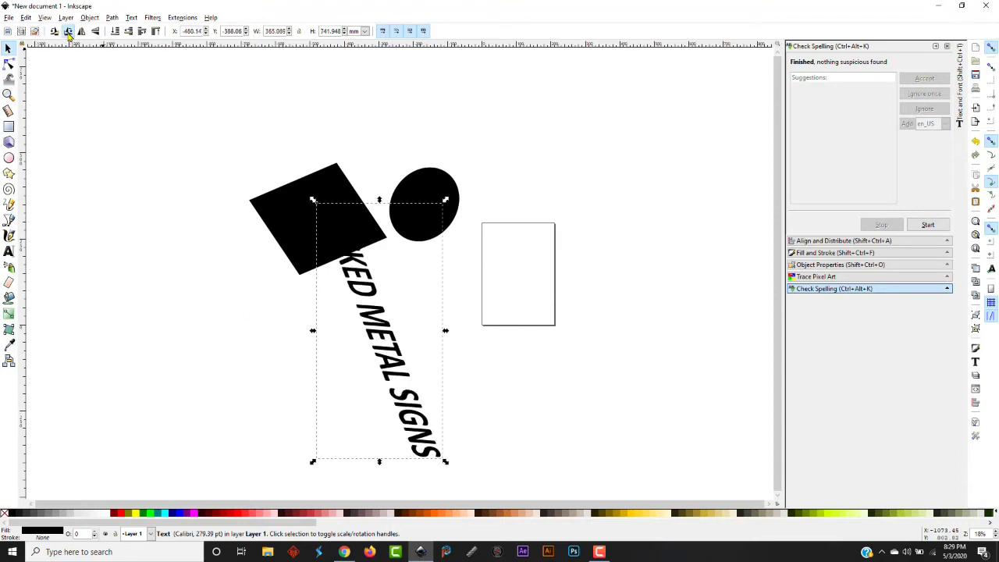
click(68, 32)
click(68, 32)
click(68, 32)
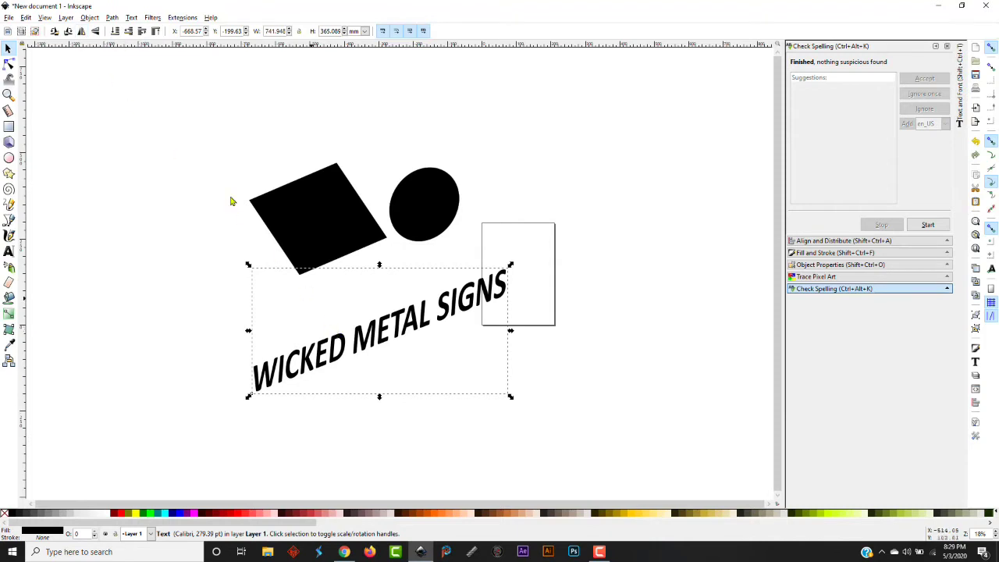
Flip the text horizontally several times, ending with it reading normally
click(82, 32)
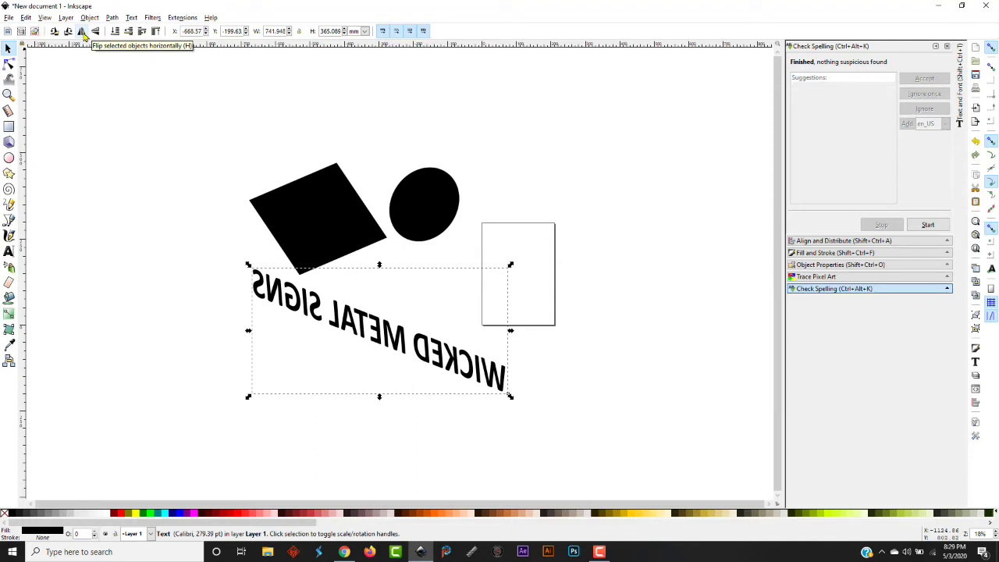
click(83, 35)
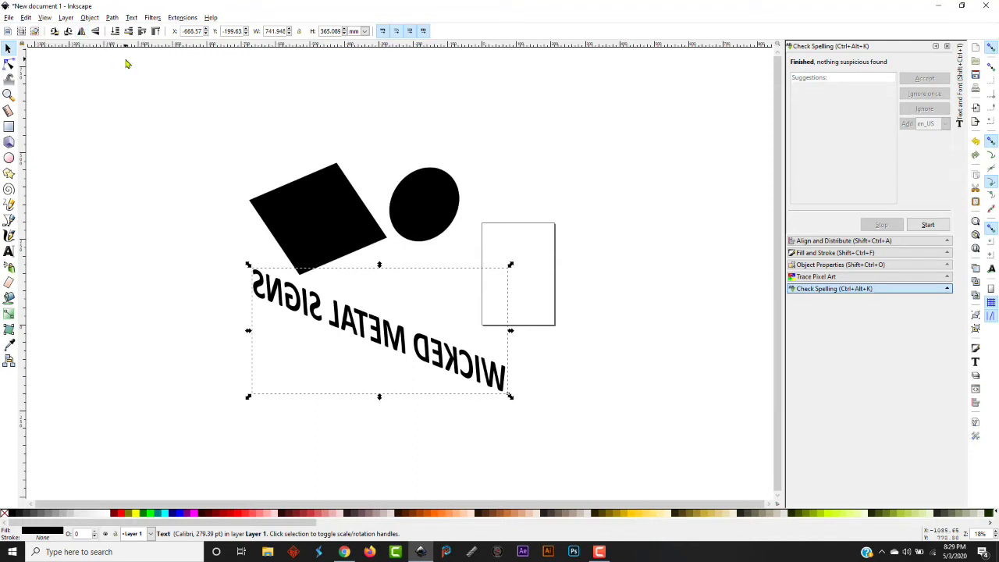
click(85, 33)
click(83, 32)
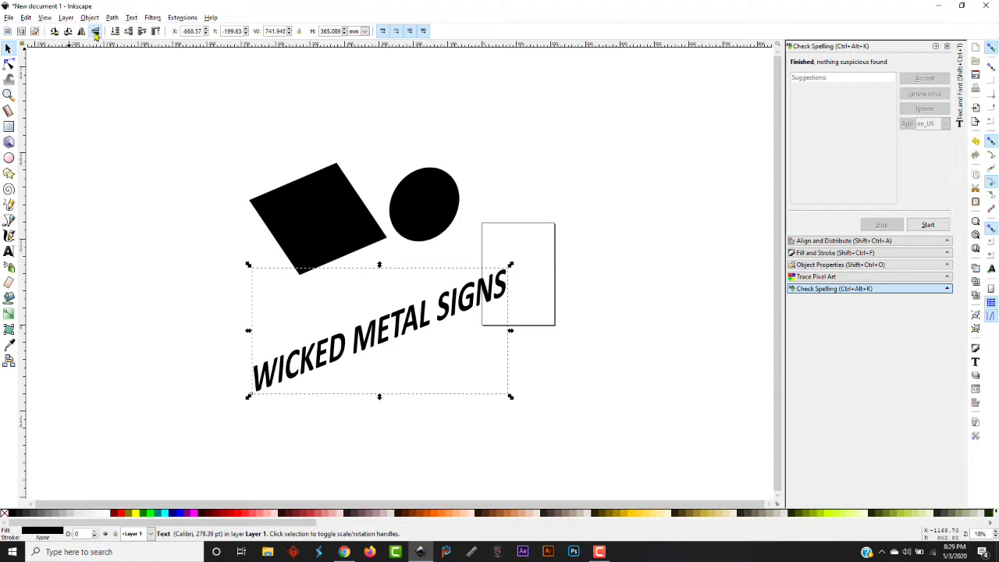
Flip the text vertically upside down and back upright
click(95, 32)
click(95, 31)
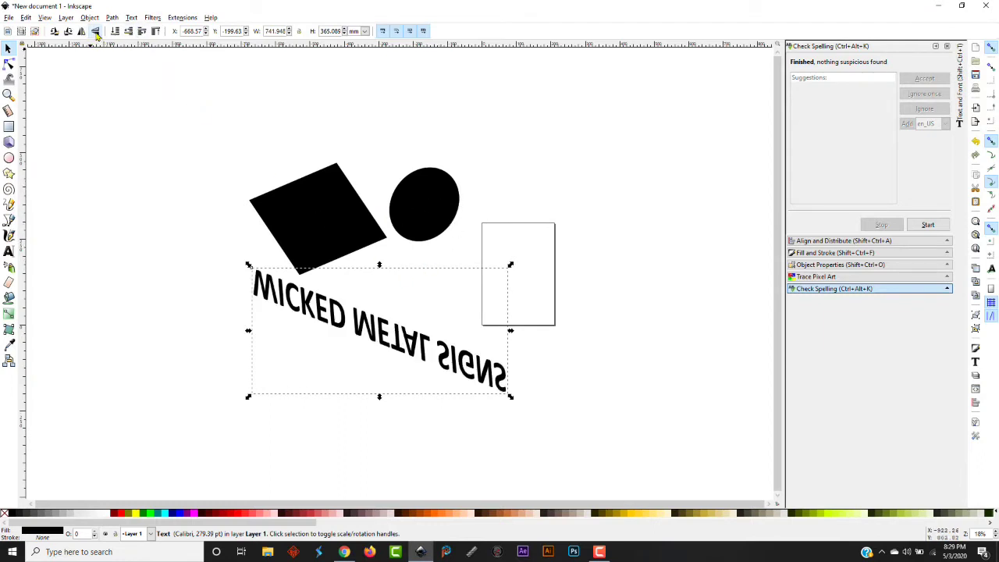
click(95, 31)
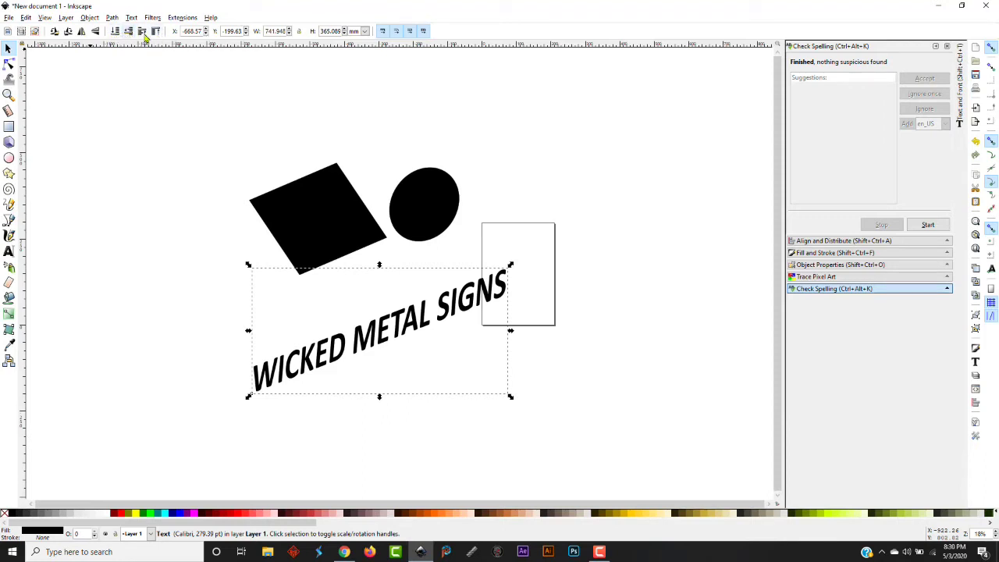
click(333, 213)
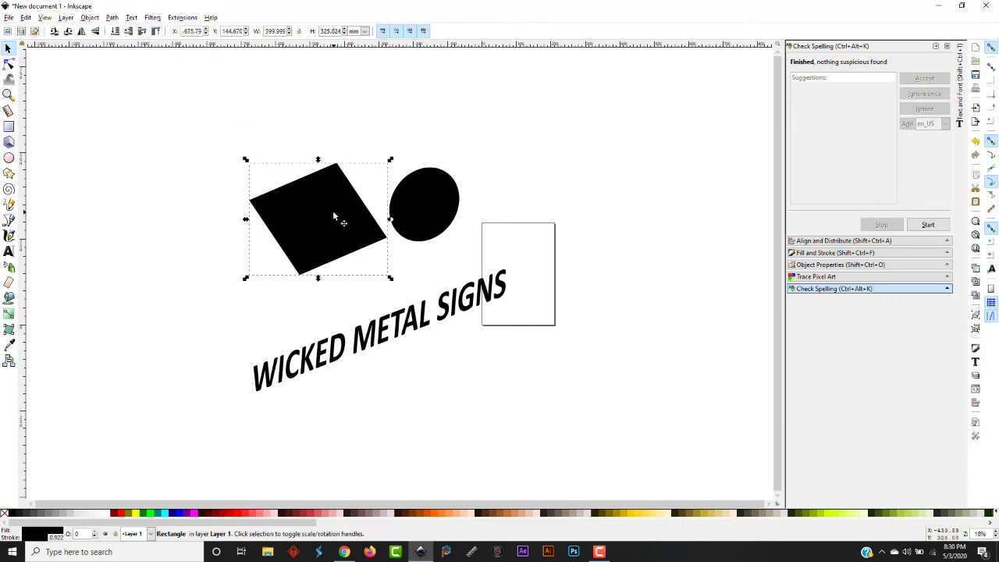
Delete the black diamond, the ellipse and the WICKED METAL SIGNS text
key(Delete)
drag(117, 65, 627, 451)
key(Delete)
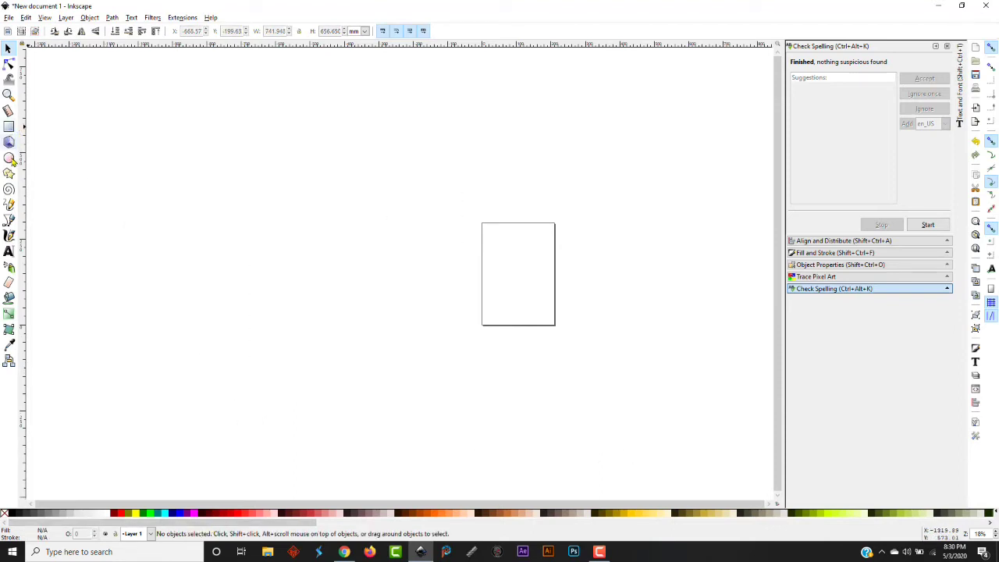
Draw overlapping black ellipses and circles in a diagonal chain down the canvas
click(10, 158)
drag(111, 90, 245, 213)
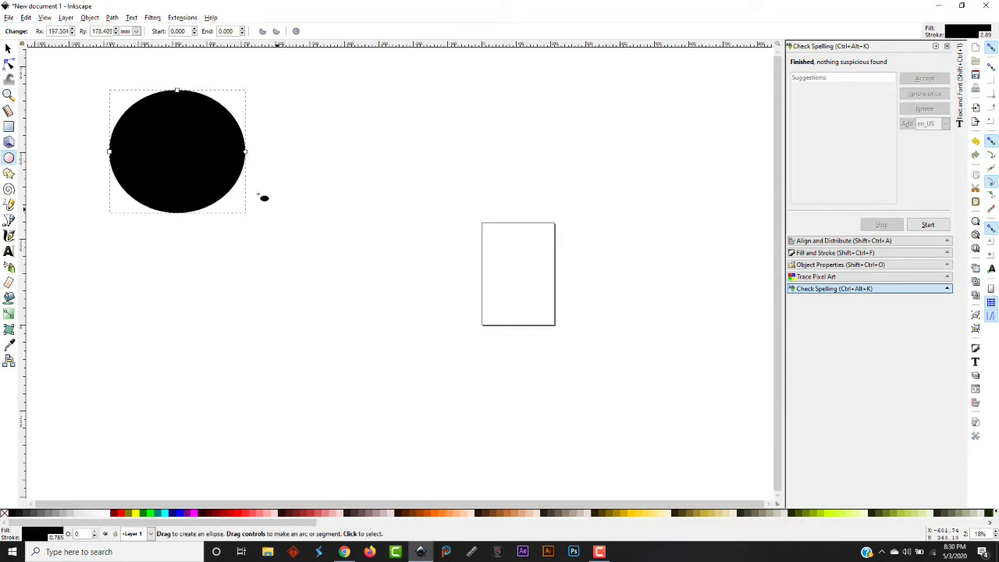
drag(223, 173, 400, 298)
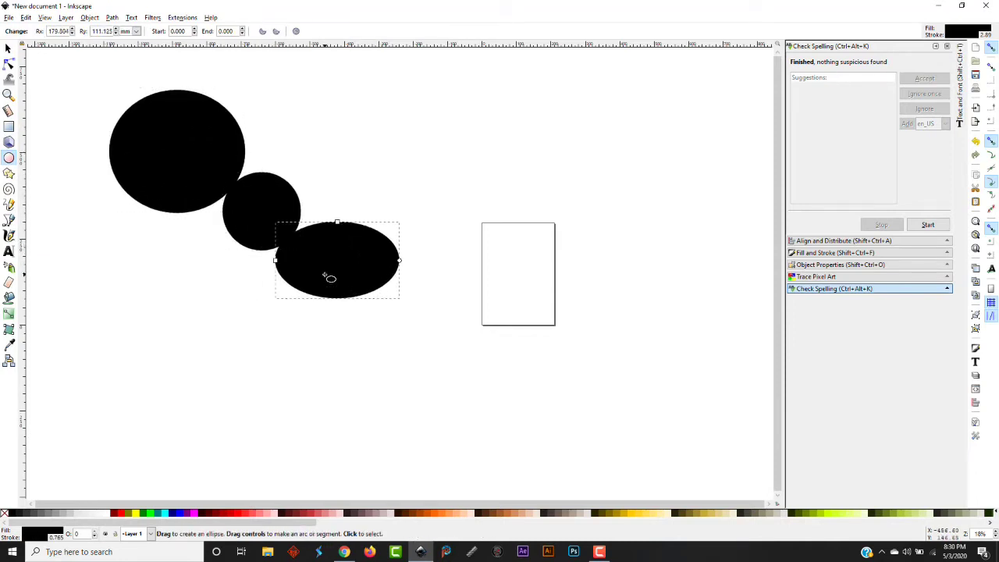
drag(324, 293, 455, 399)
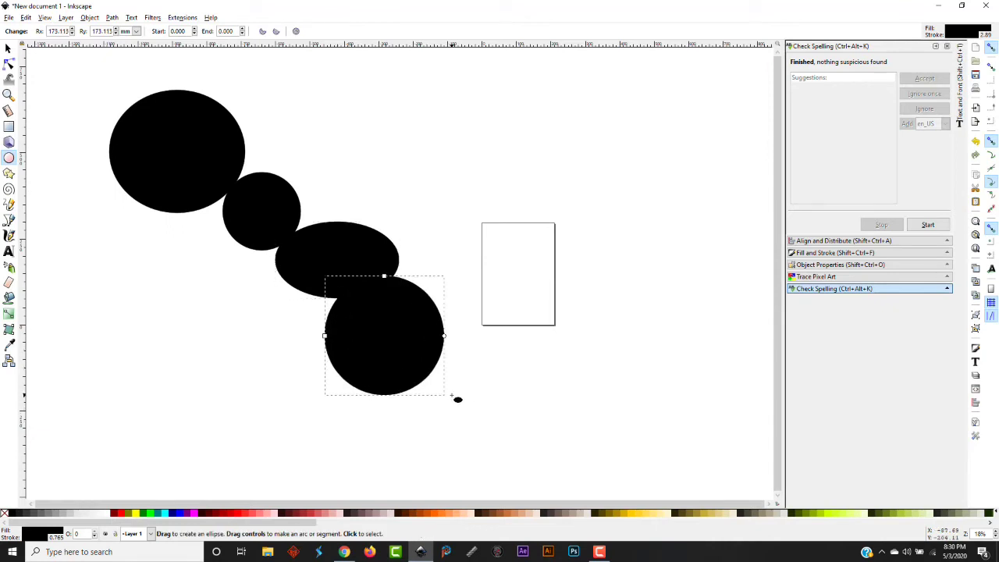
drag(411, 307, 530, 422)
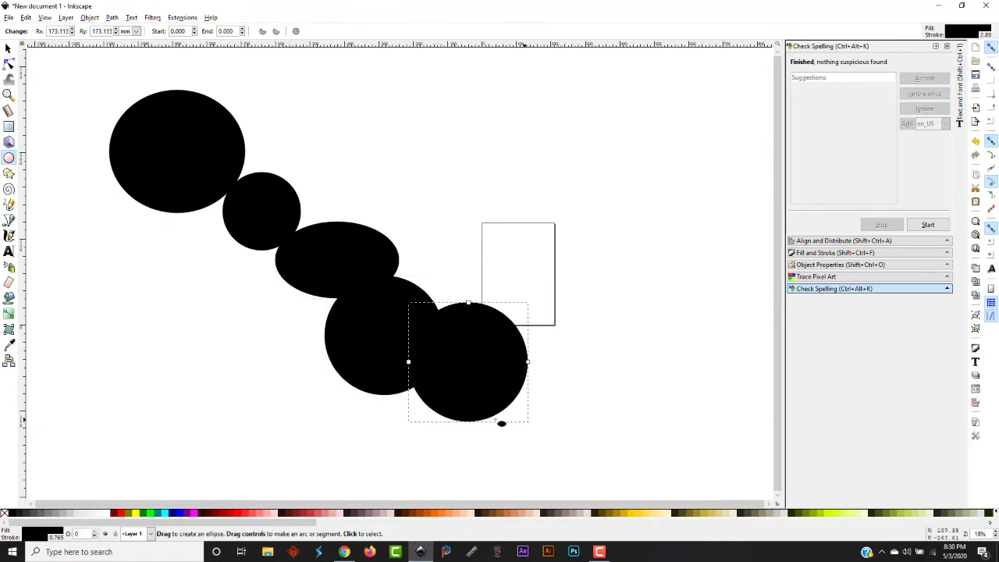
click(8, 48)
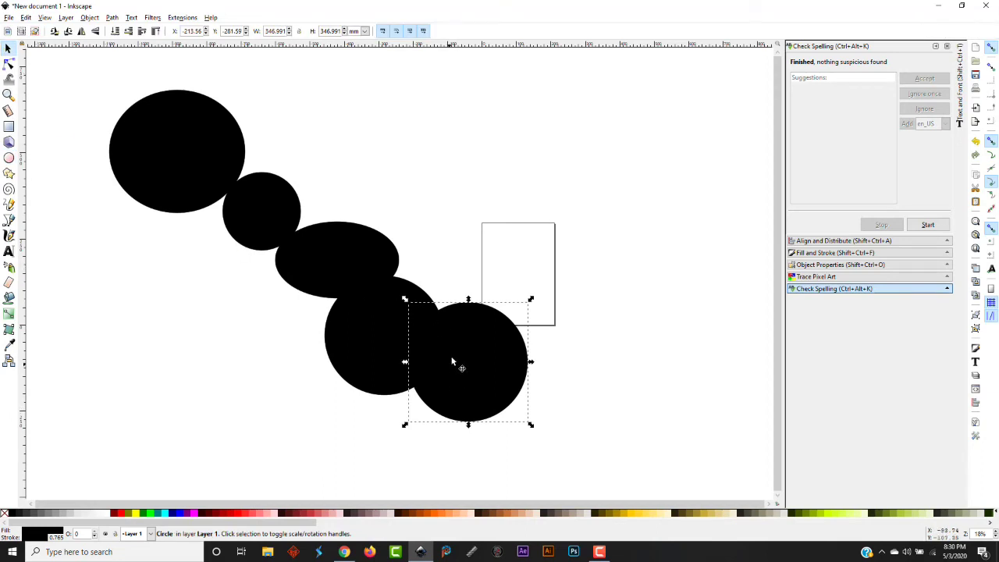
Fill four shapes magenta, blue, green and red from the palette
click(197, 514)
click(364, 359)
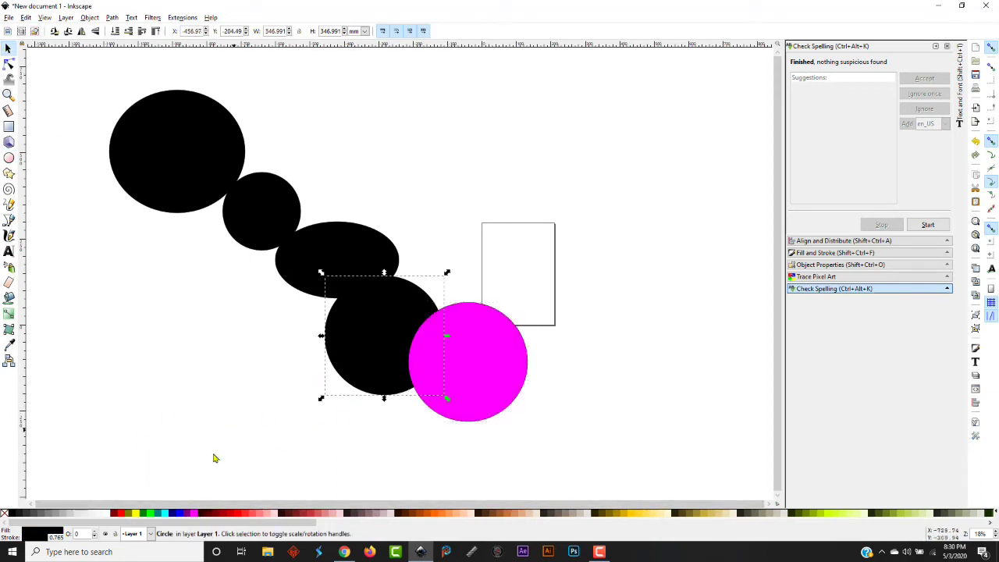
click(181, 512)
click(305, 263)
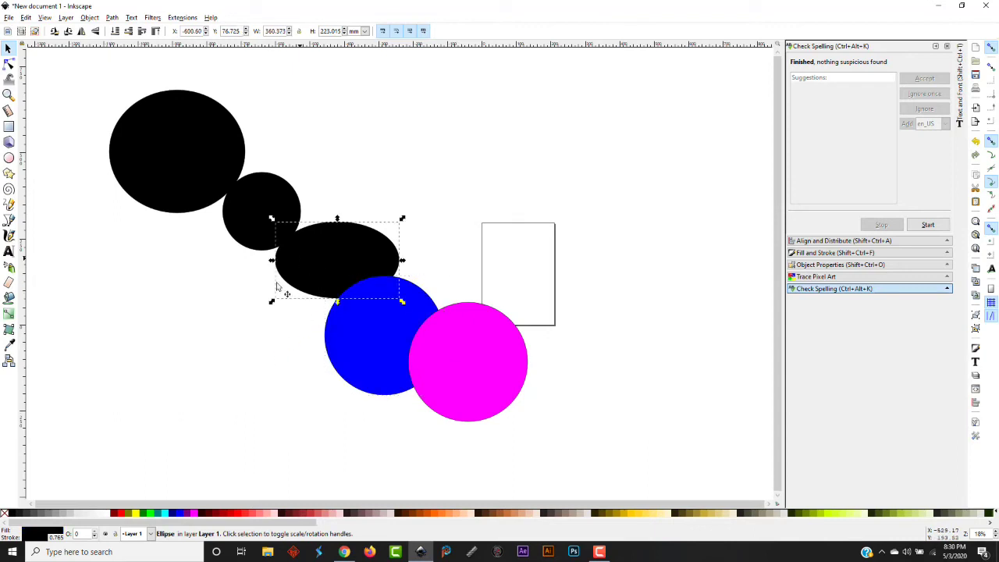
click(150, 514)
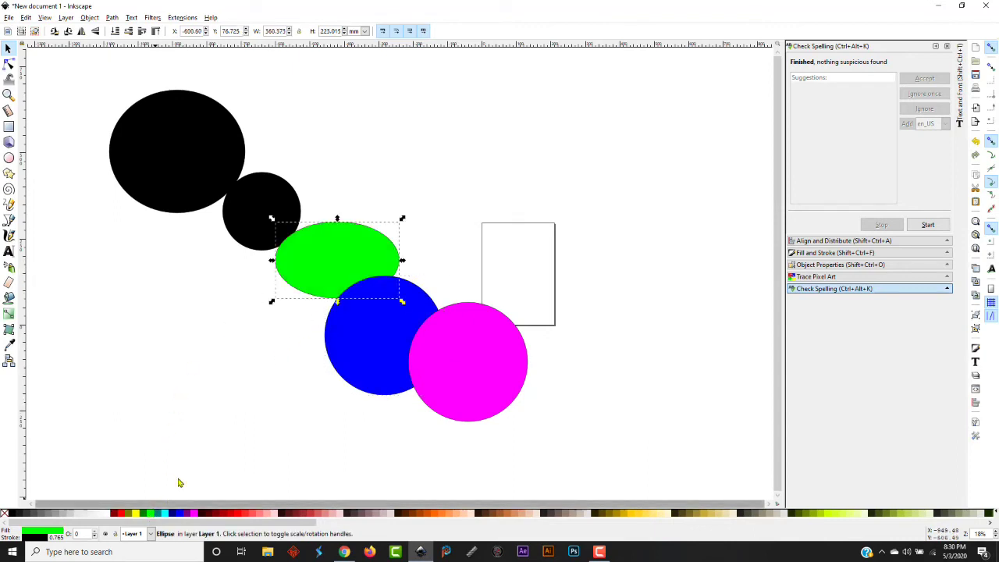
click(252, 231)
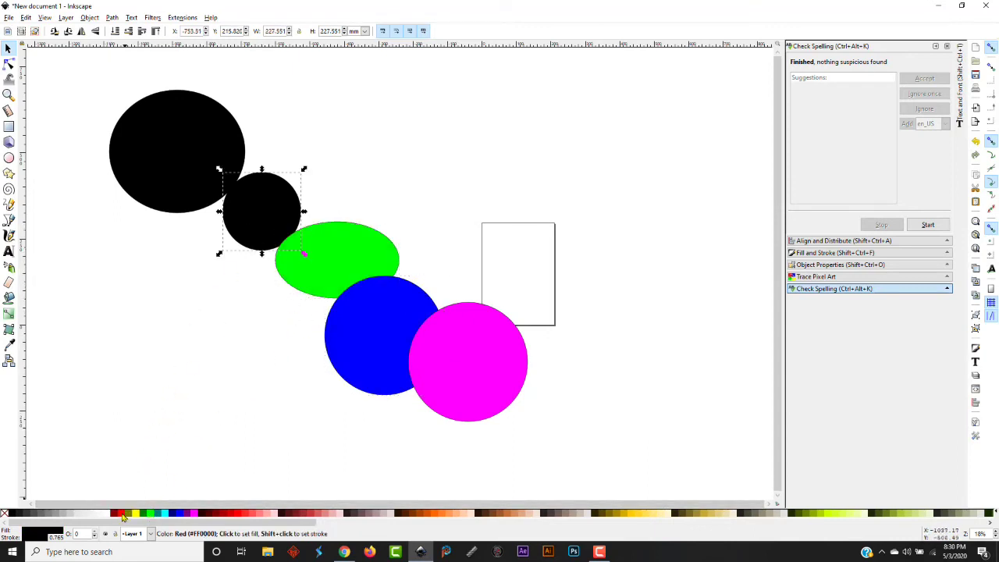
click(122, 514)
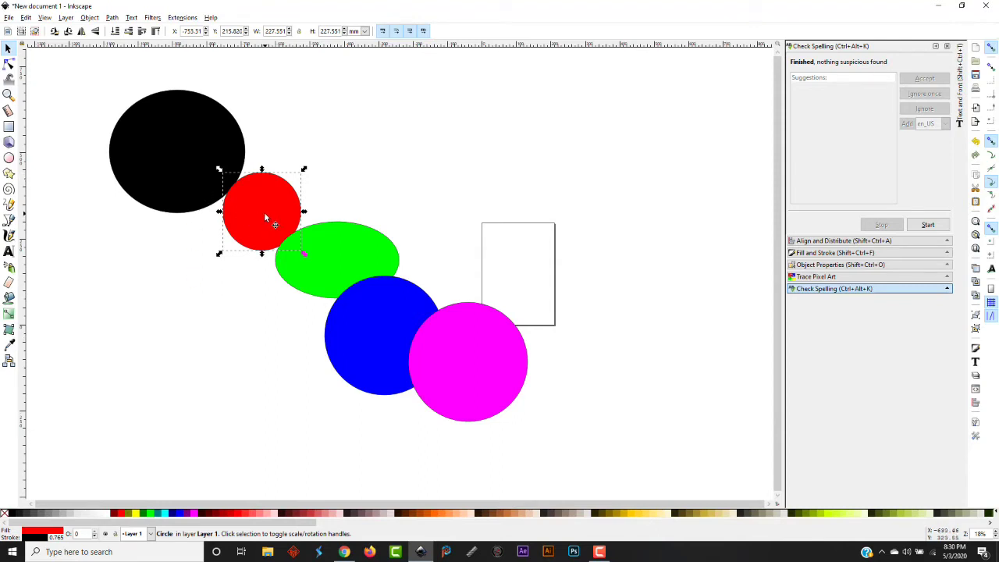
Slide the red, green, blue and magenta shapes up-left into an overlapping chain
drag(264, 211, 257, 191)
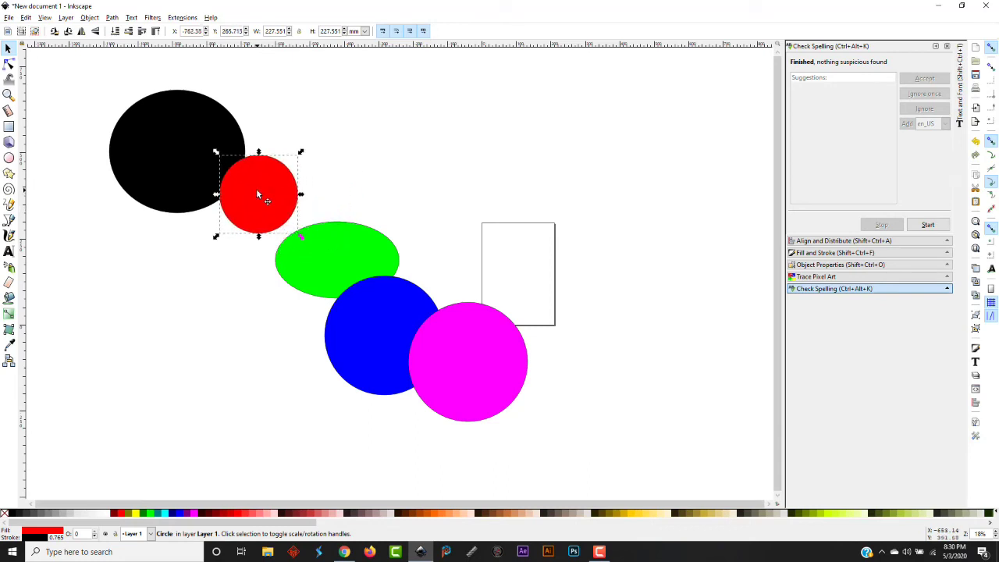
drag(270, 203, 230, 198)
drag(306, 254, 279, 242)
drag(379, 327, 327, 248)
drag(461, 343, 381, 293)
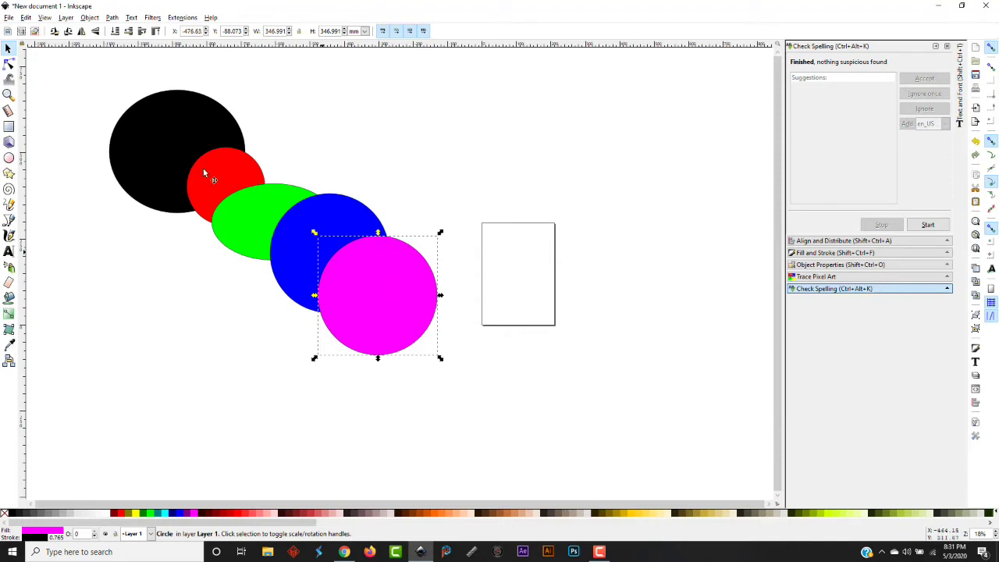
click(162, 143)
Nudge the magenta circle down-right and lower it one step behind the blue circle
click(402, 293)
click(347, 355)
click(354, 287)
drag(385, 294, 403, 311)
click(114, 31)
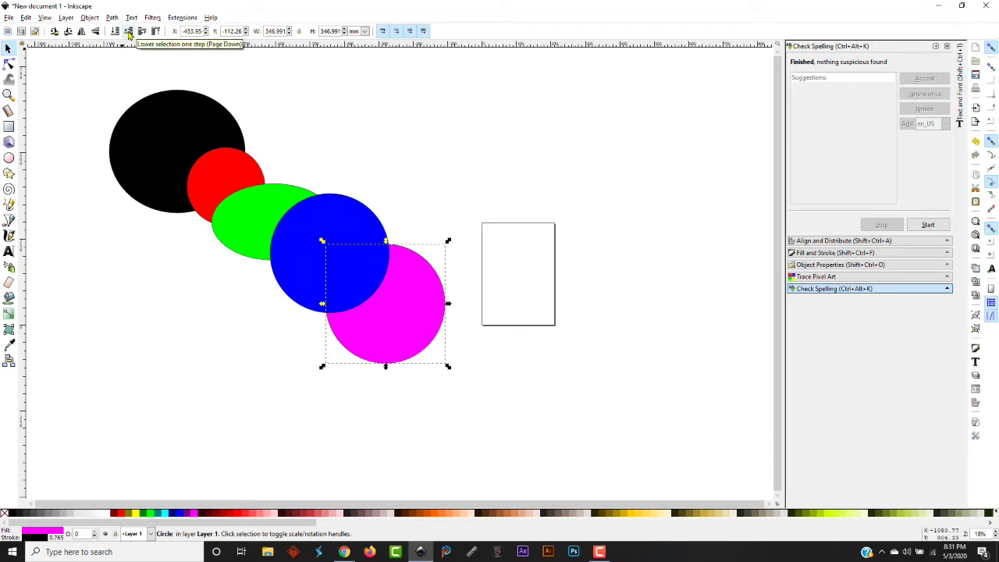
Nudge the magenta circle, then lower the blue circle behind the green ellipse and slide it beneath
drag(394, 312, 355, 288)
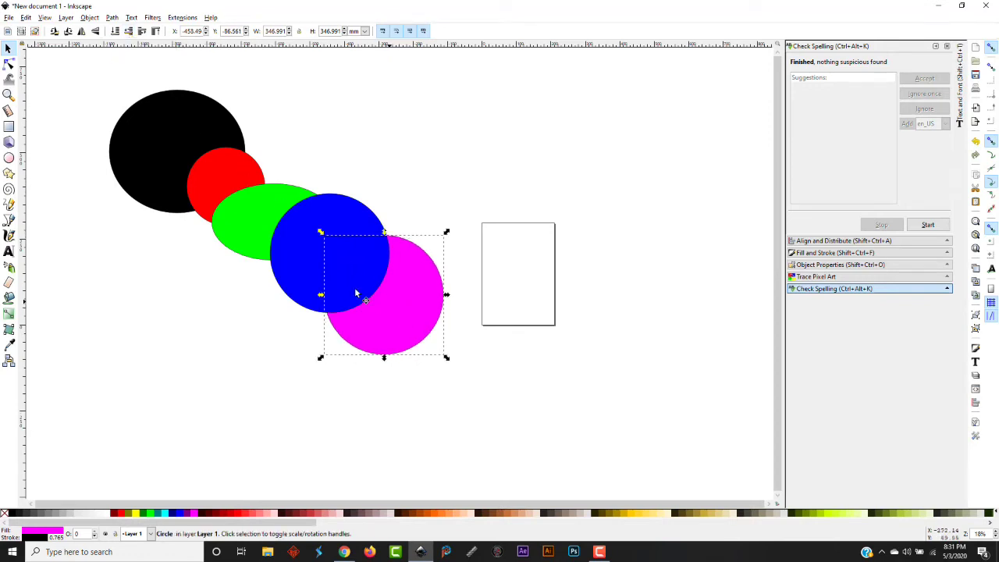
click(289, 253)
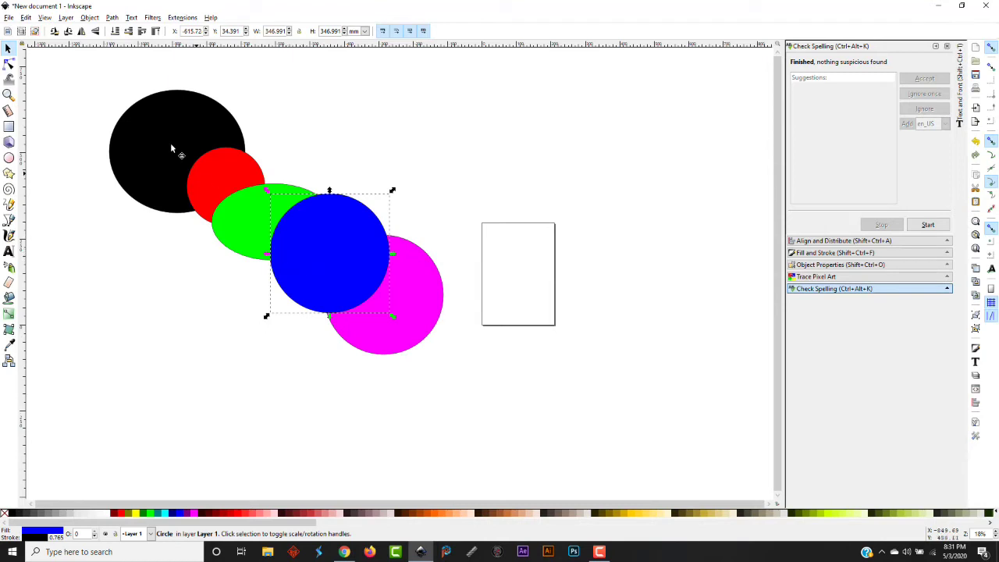
click(129, 32)
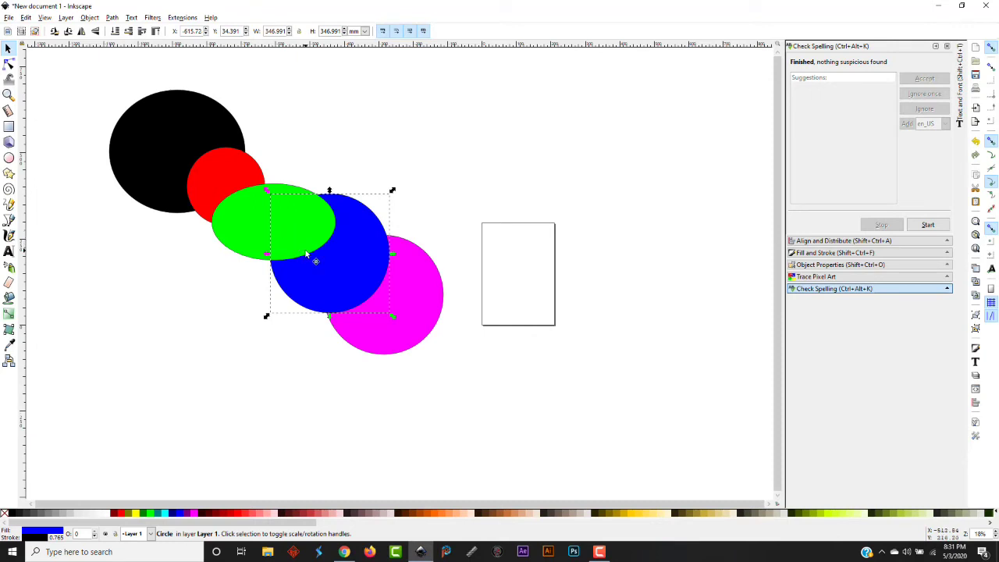
mouse_move(351, 274)
mouse_down()
mouse_move(299, 284)
mouse_move(185, 231)
mouse_move(330, 276)
mouse_move(229, 228)
mouse_move(337, 281)
mouse_up()
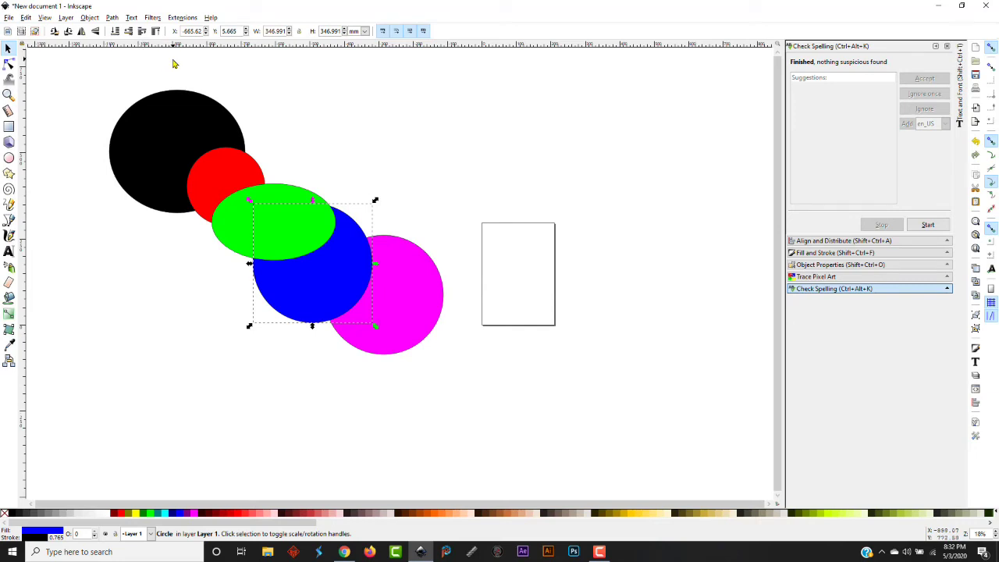
Raise the magenta circle to the front and return it beside the blue circle
drag(369, 293, 90, 167)
click(142, 31)
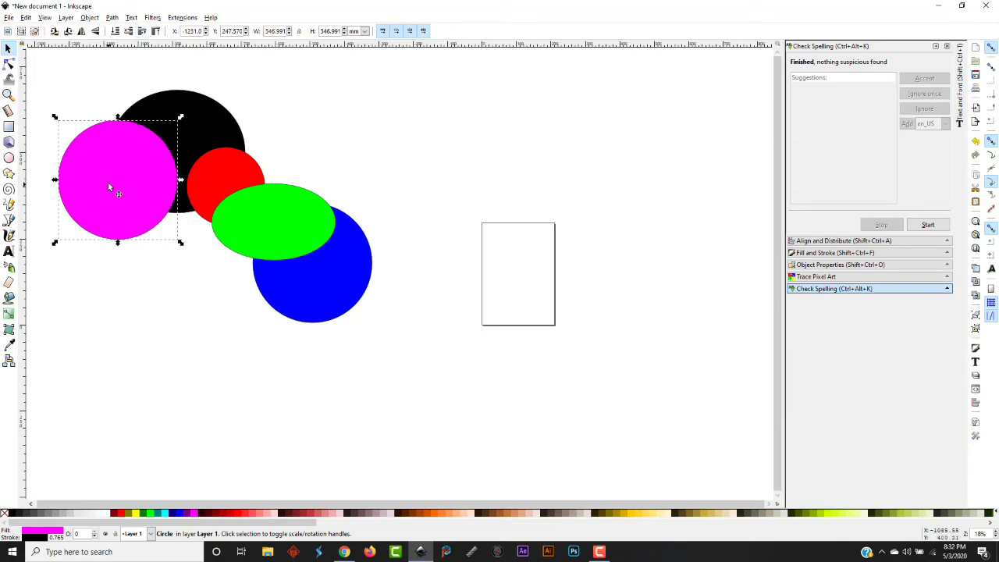
drag(117, 186, 380, 301)
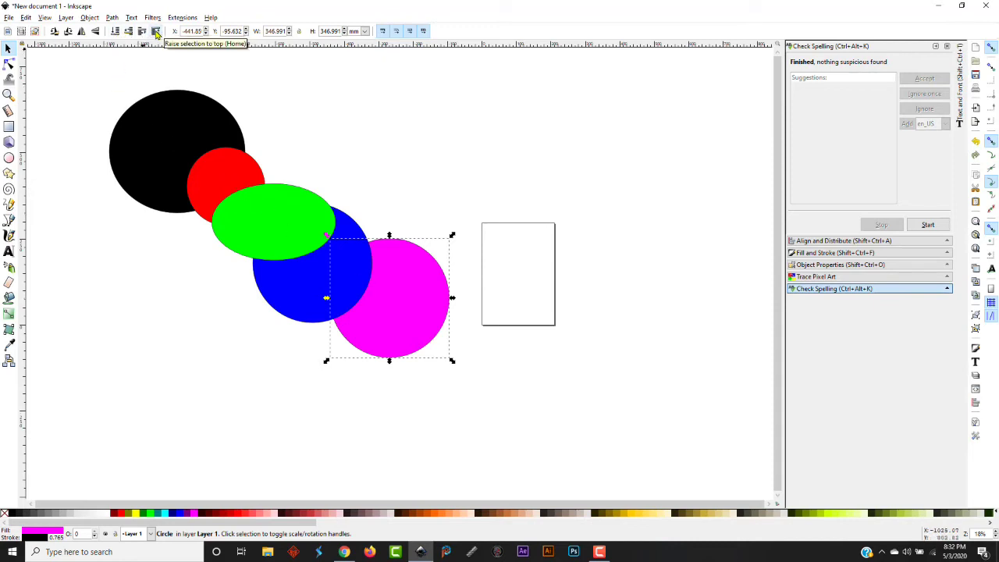
drag(396, 310, 365, 320)
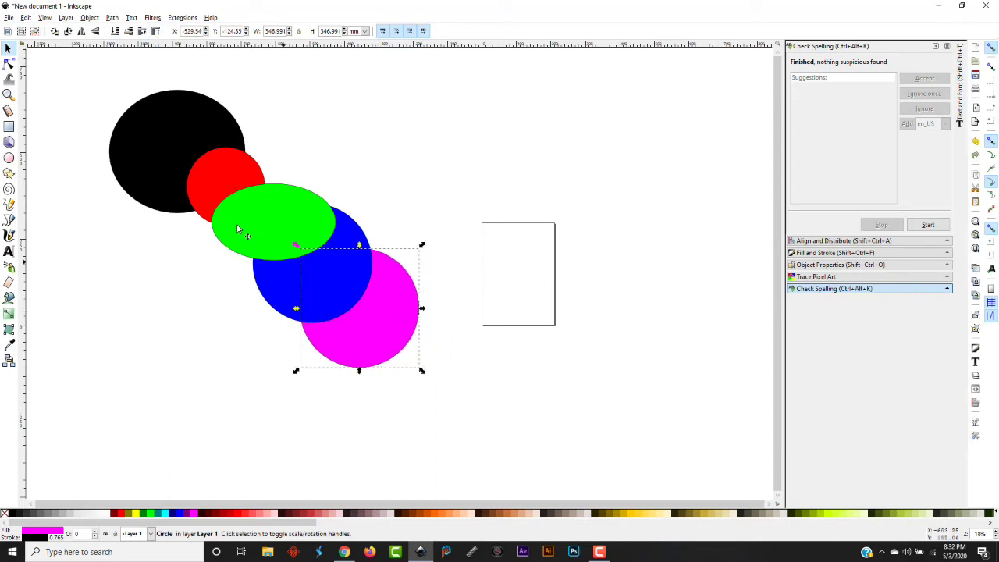
Raise the black ellipse to the top and move it onto the blue circle
click(169, 147)
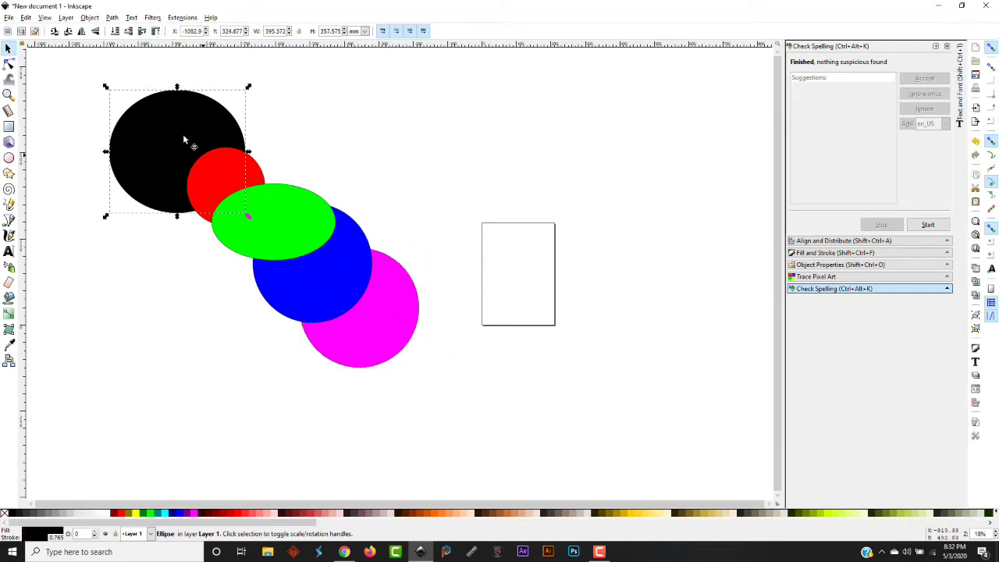
click(159, 32)
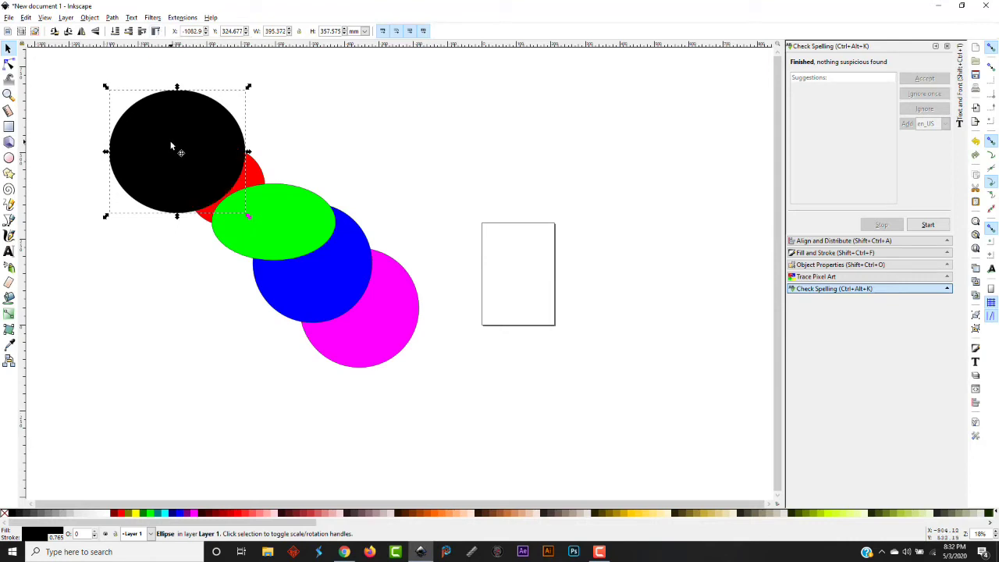
drag(163, 149, 232, 211)
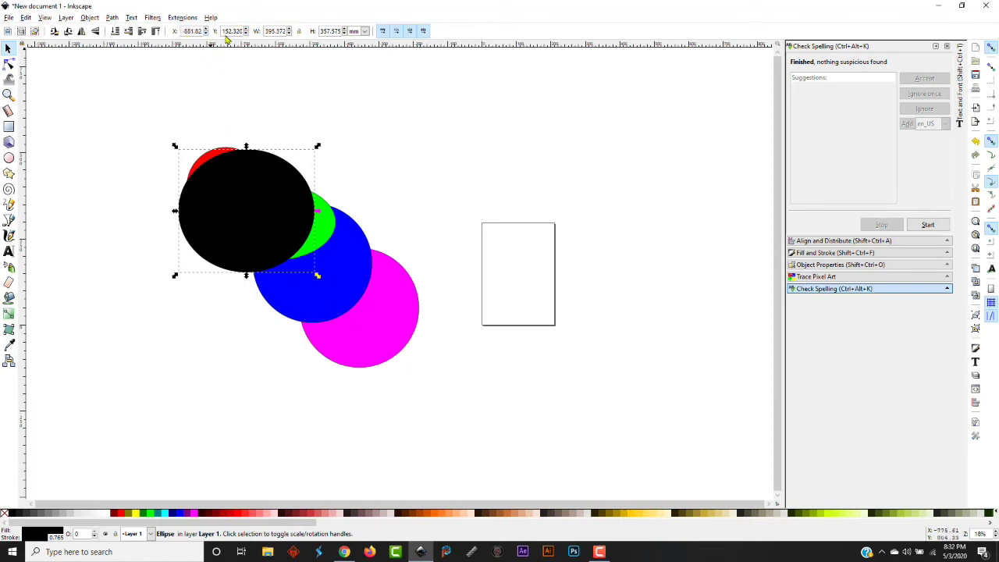
Delete all five circles and draw a 372.694 × 356.063 mm red rectangle left of the page
drag(493, 437, 102, 103)
key(Delete)
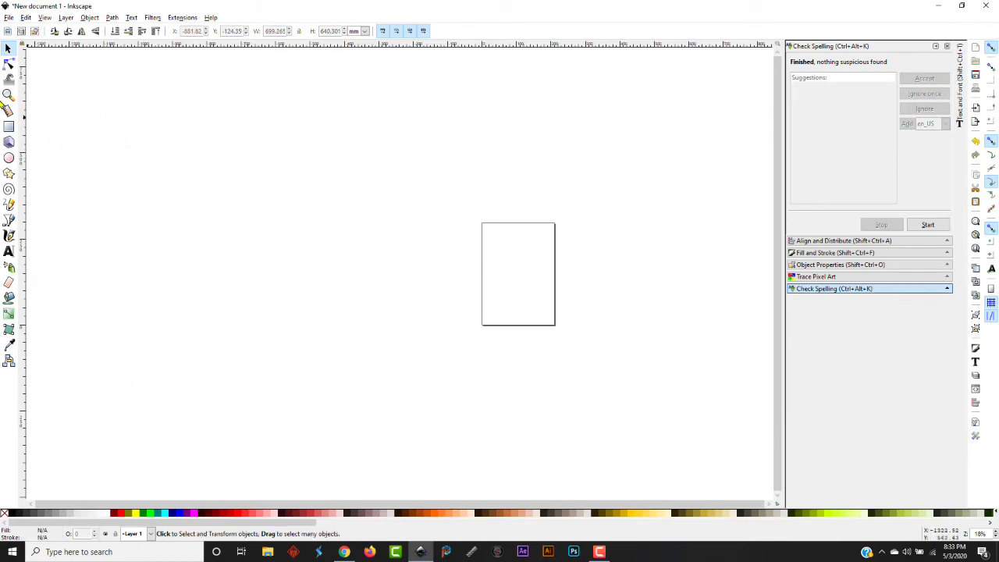
click(8, 126)
drag(261, 176, 383, 288)
drag(394, 301, 393, 300)
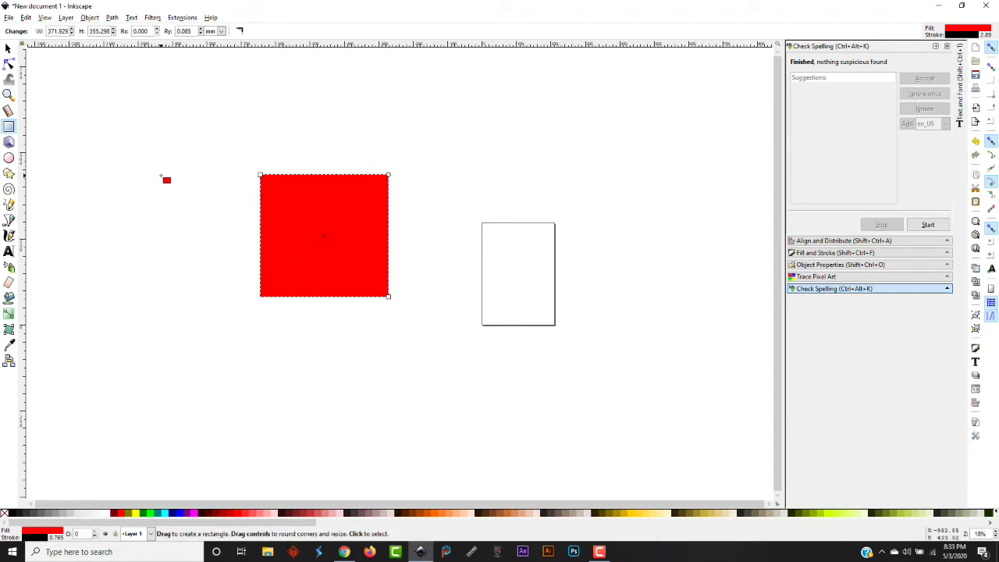
click(8, 49)
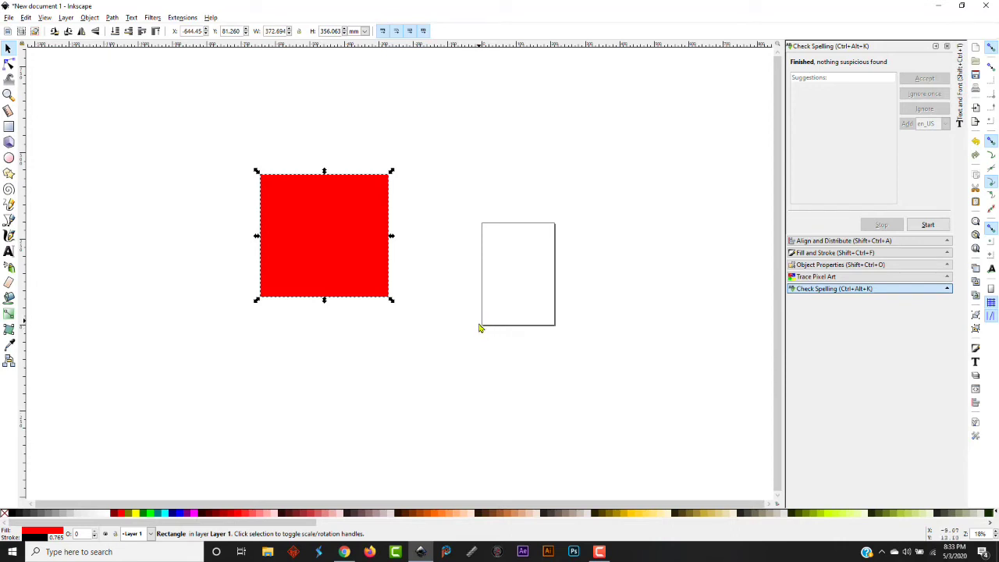
double_click(192, 31)
Place the red rectangle at X 0, Y 0 and enlarge it to 610.063 × 575.286 mm
text(0)
key(Return)
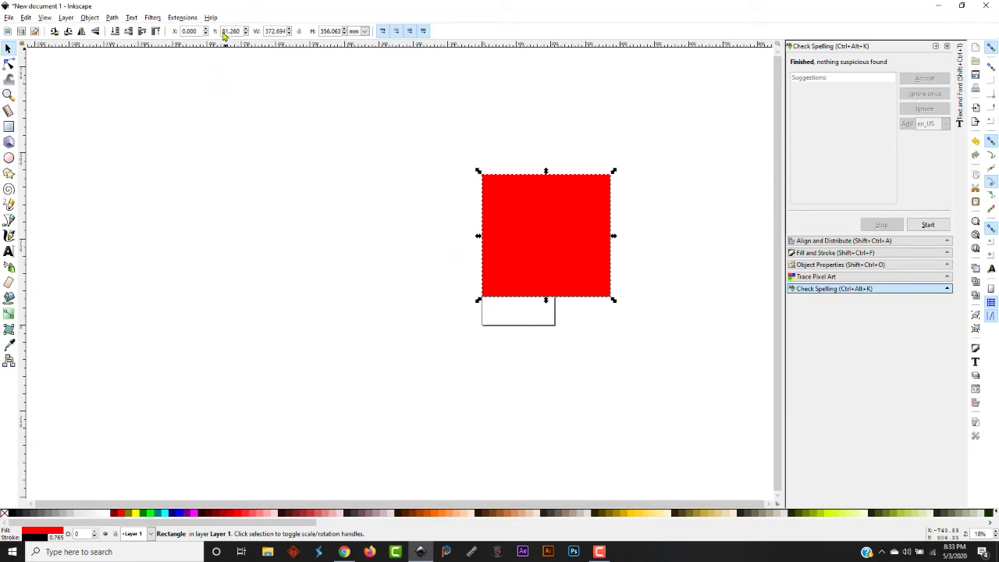
drag(223, 35, 238, 33)
text(0)
key(Return)
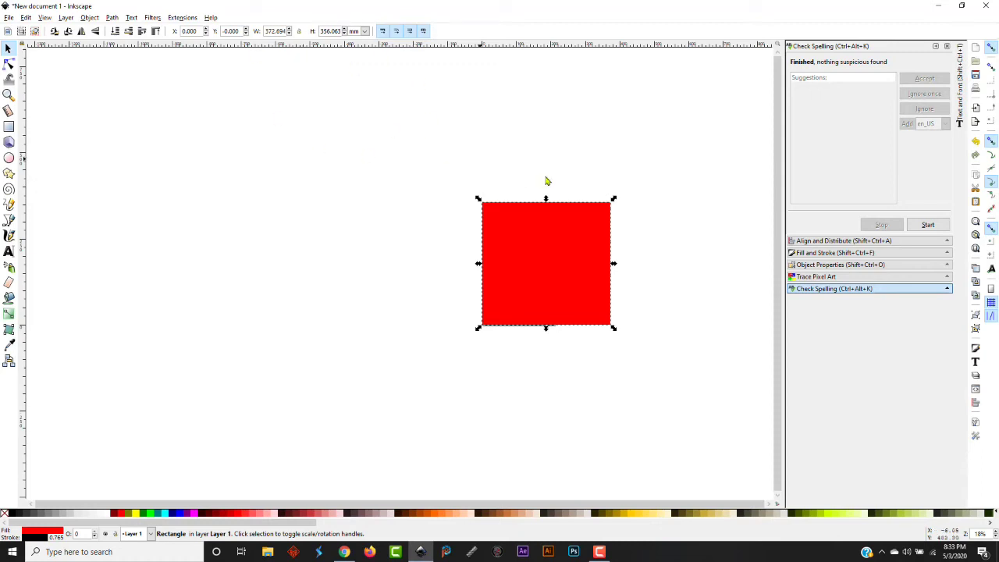
drag(614, 199, 696, 123)
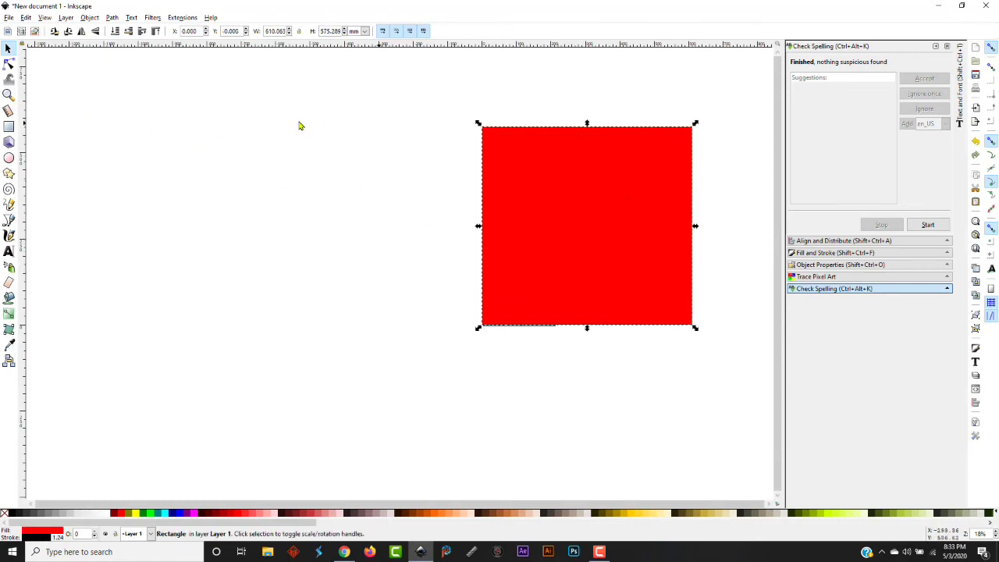
click(245, 29)
Step the large rectangle's Y position up to 0.9 with the spin arrows
click(246, 29)
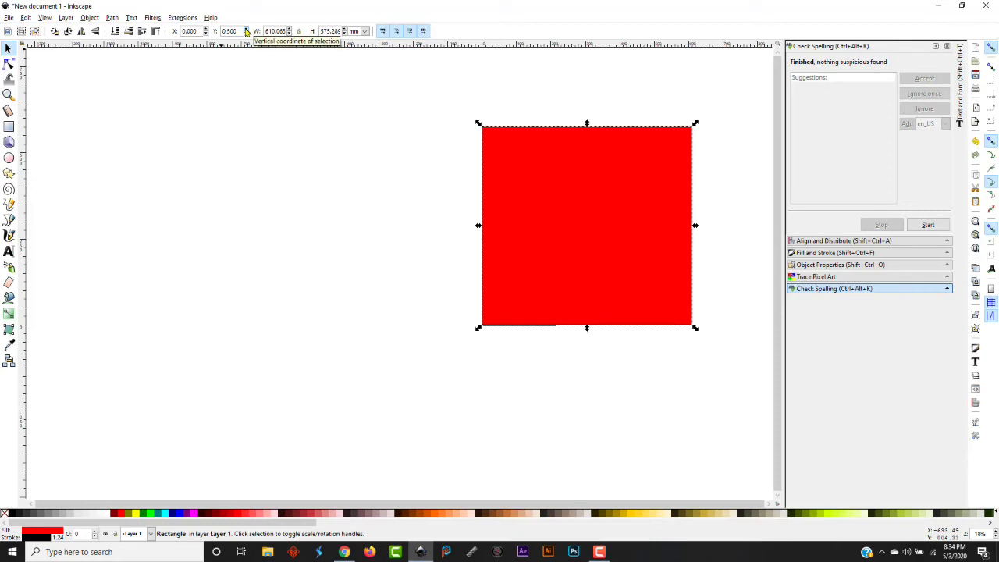
click(245, 28)
click(245, 29)
click(246, 28)
click(246, 29)
Draw a second, smaller red rectangle below the first one
click(9, 126)
drag(481, 325, 574, 407)
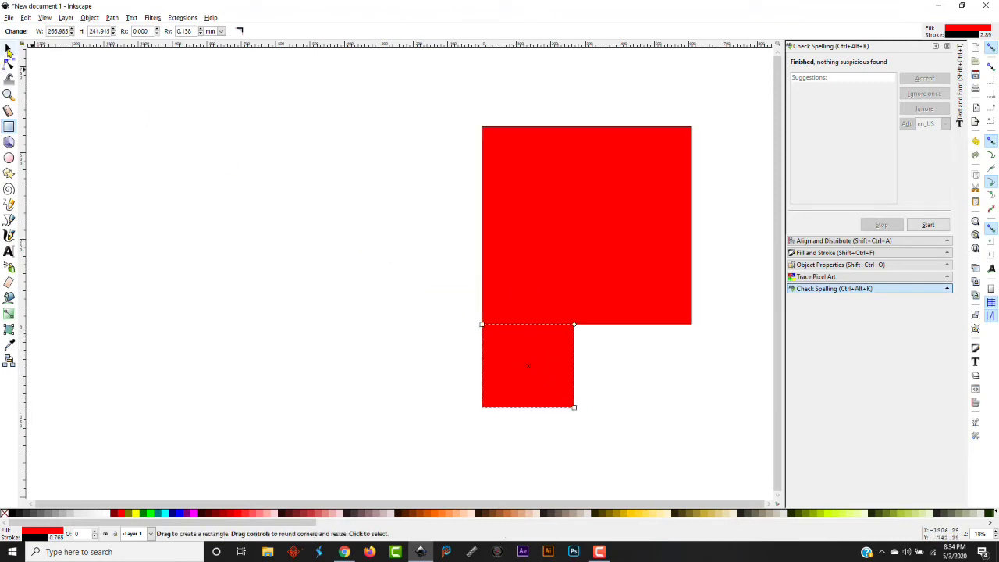
click(9, 48)
drag(527, 366, 469, 373)
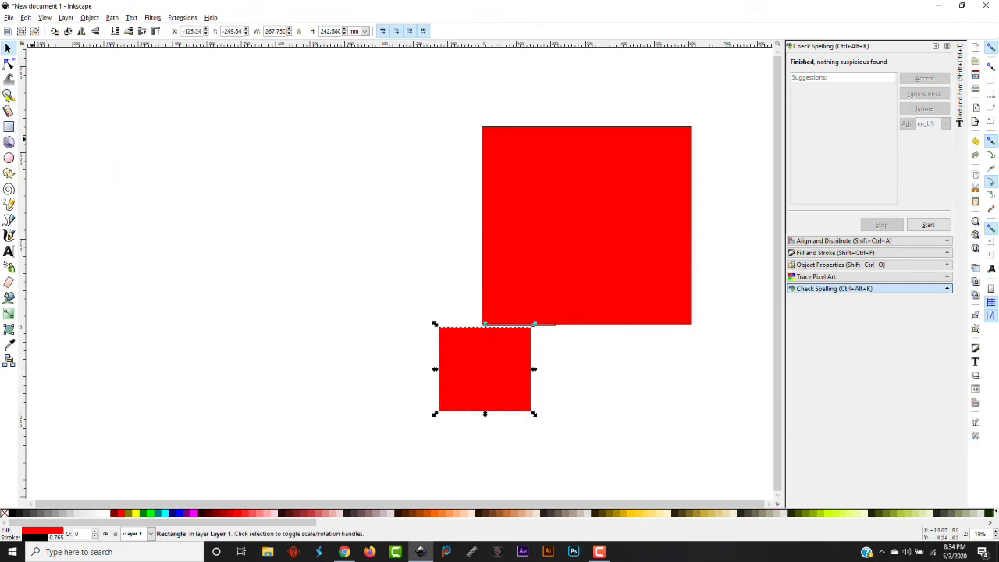
Adjust the upper rectangle's Y position with the spin arrows until it reads 6.200
click(9, 95)
drag(447, 280, 515, 382)
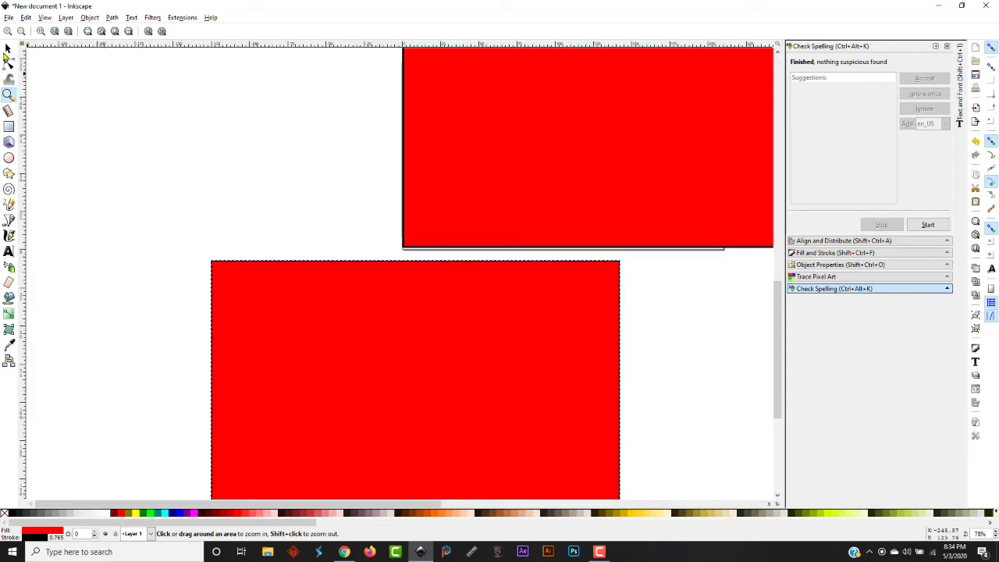
click(8, 49)
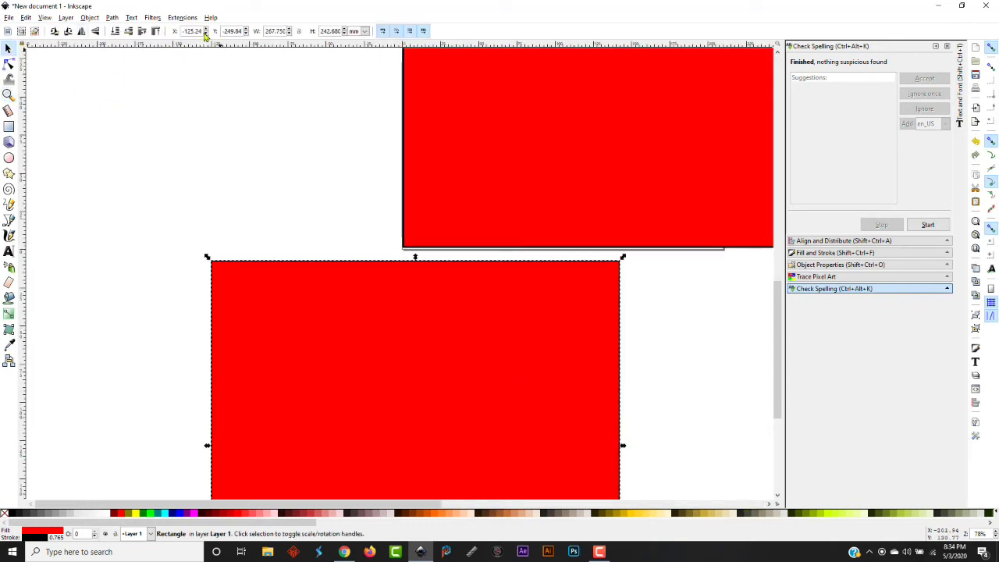
click(429, 127)
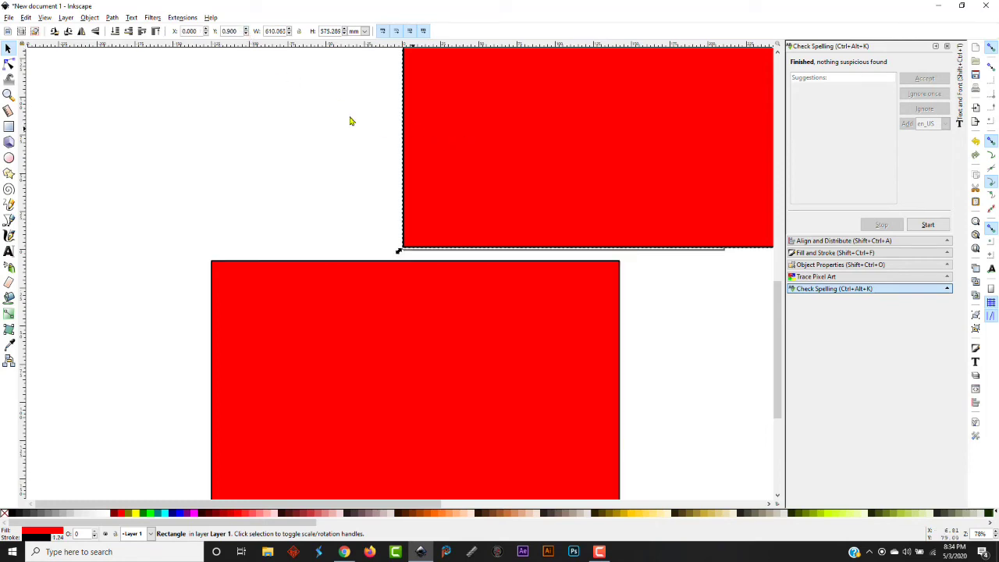
click(246, 31)
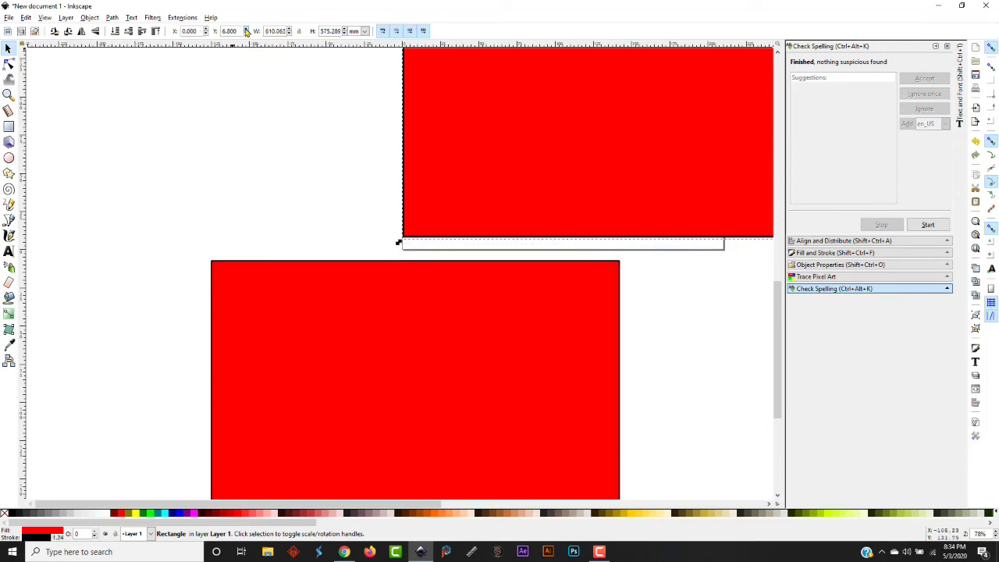
click(246, 33)
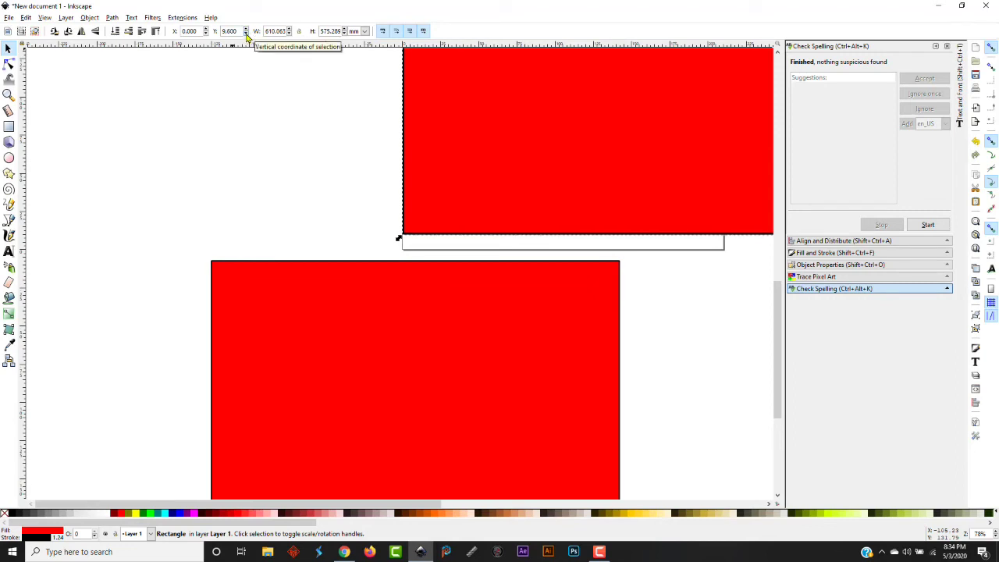
click(246, 34)
click(246, 34)
click(245, 34)
click(246, 33)
click(246, 34)
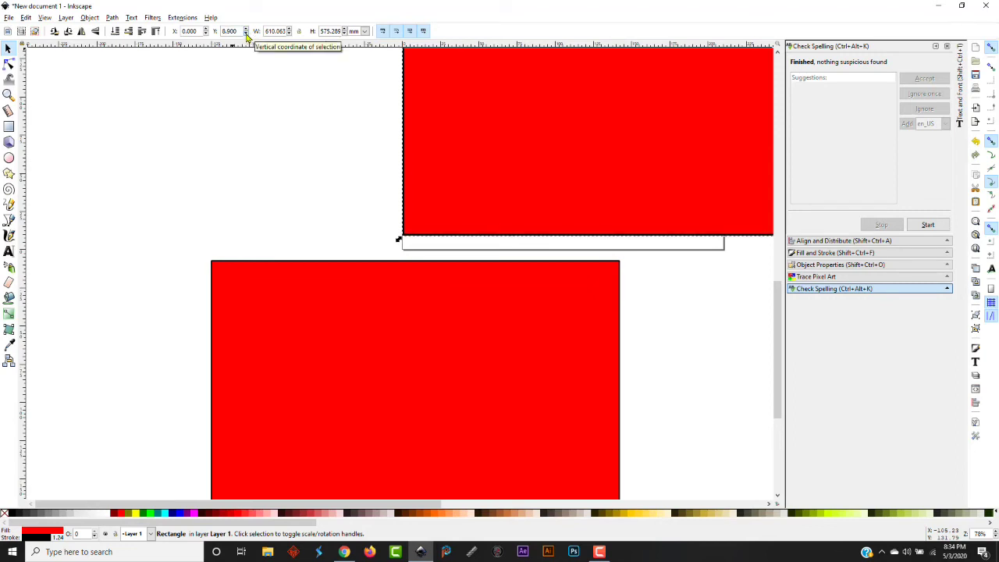
click(246, 34)
click(246, 33)
click(246, 34)
click(246, 34)
click(246, 34)
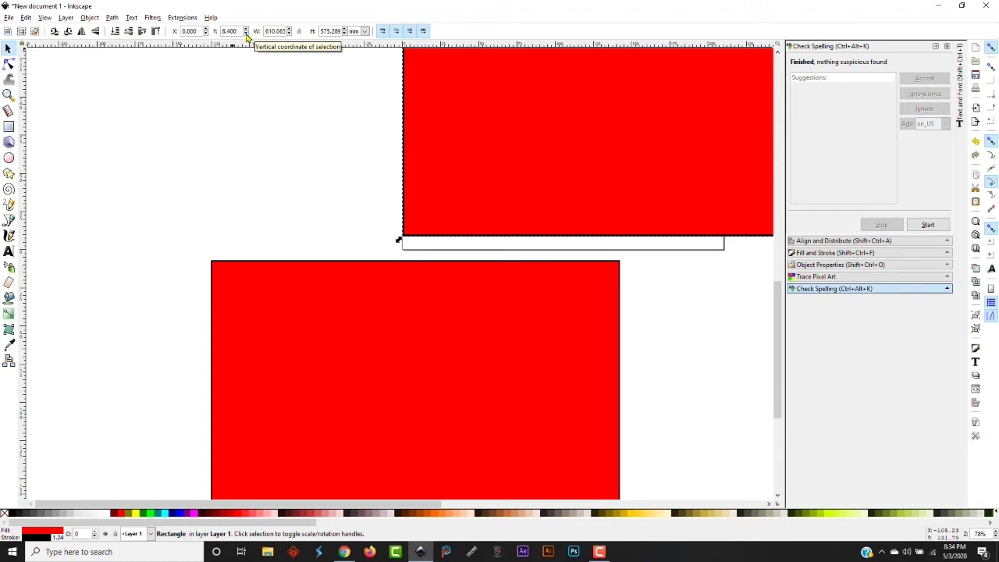
click(246, 34)
click(246, 34)
click(246, 33)
click(246, 34)
click(246, 33)
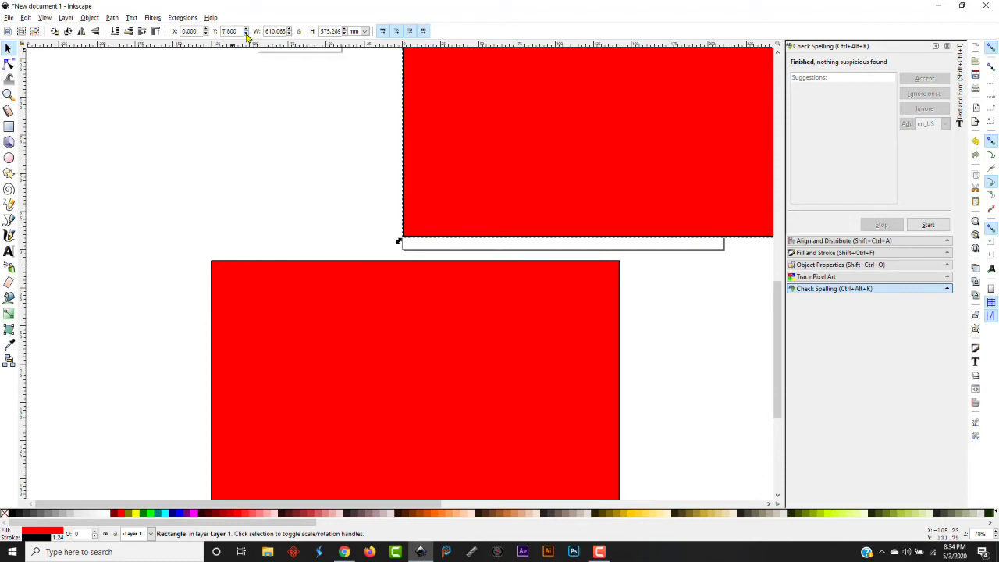
click(246, 34)
click(246, 34)
click(246, 33)
click(246, 34)
click(245, 34)
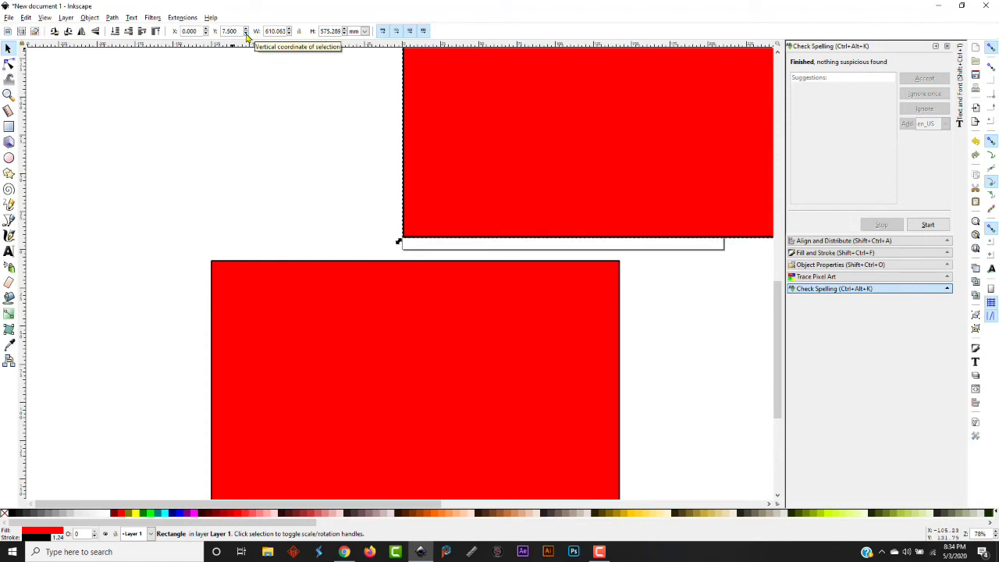
click(246, 33)
click(246, 34)
click(246, 33)
click(246, 34)
click(246, 33)
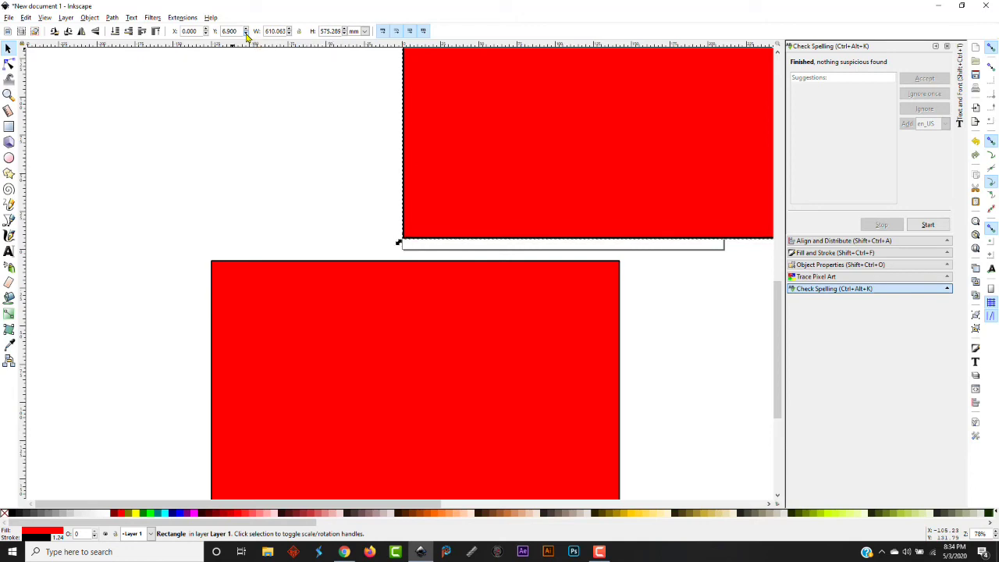
click(246, 34)
click(246, 34)
click(245, 33)
click(246, 34)
click(246, 34)
click(246, 33)
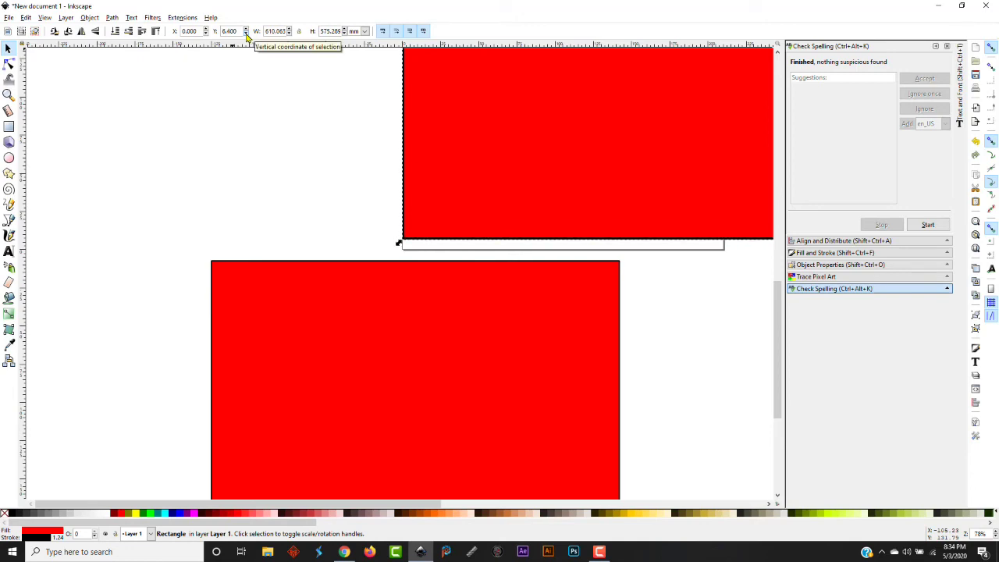
click(246, 34)
click(246, 33)
click(245, 33)
click(245, 33)
click(246, 34)
click(246, 34)
click(245, 34)
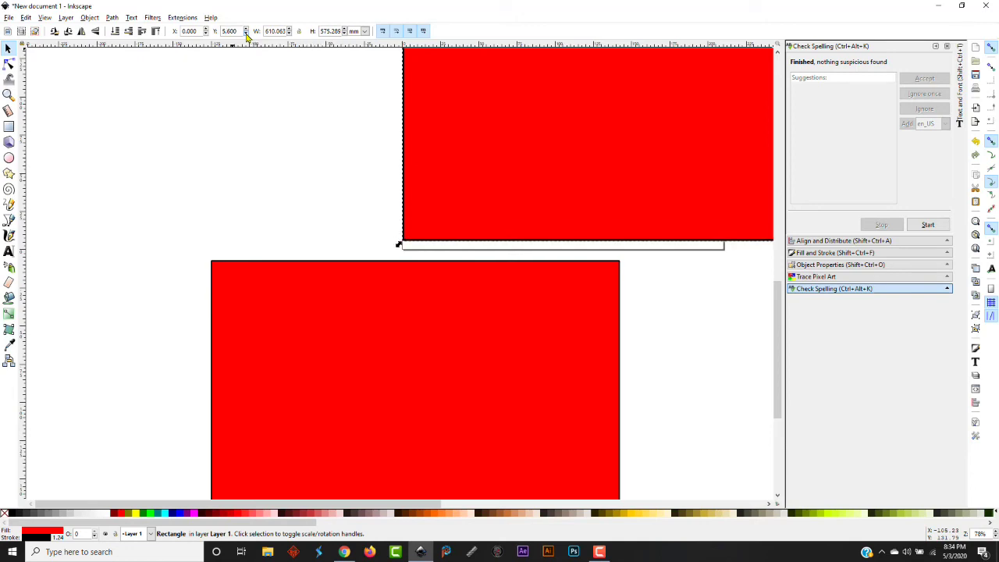
click(246, 33)
click(246, 34)
click(246, 33)
click(246, 33)
click(246, 33)
click(246, 33)
click(246, 33)
click(246, 34)
click(245, 33)
click(246, 33)
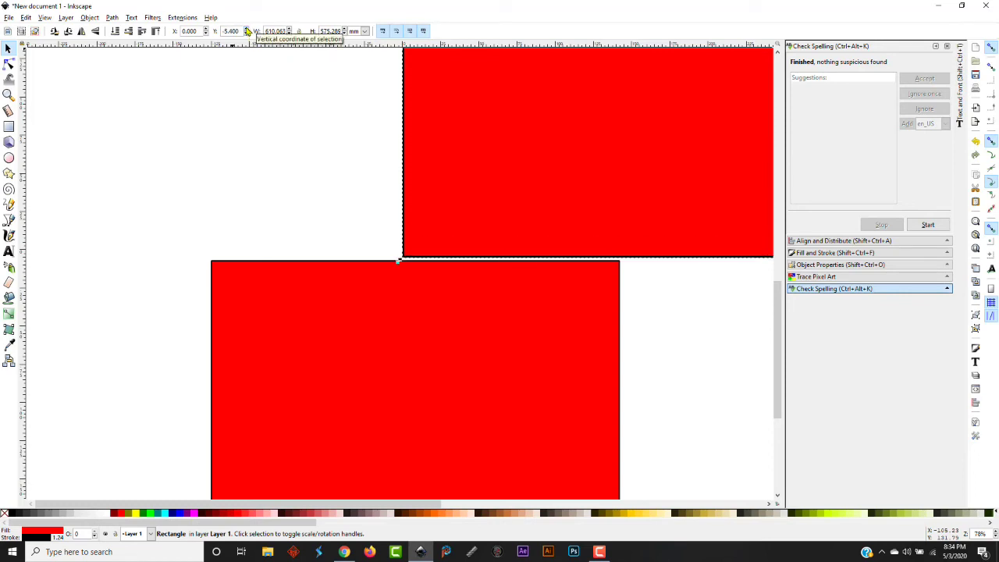
click(246, 29)
click(246, 29)
click(247, 29)
click(246, 28)
click(247, 29)
click(247, 29)
click(247, 29)
click(247, 29)
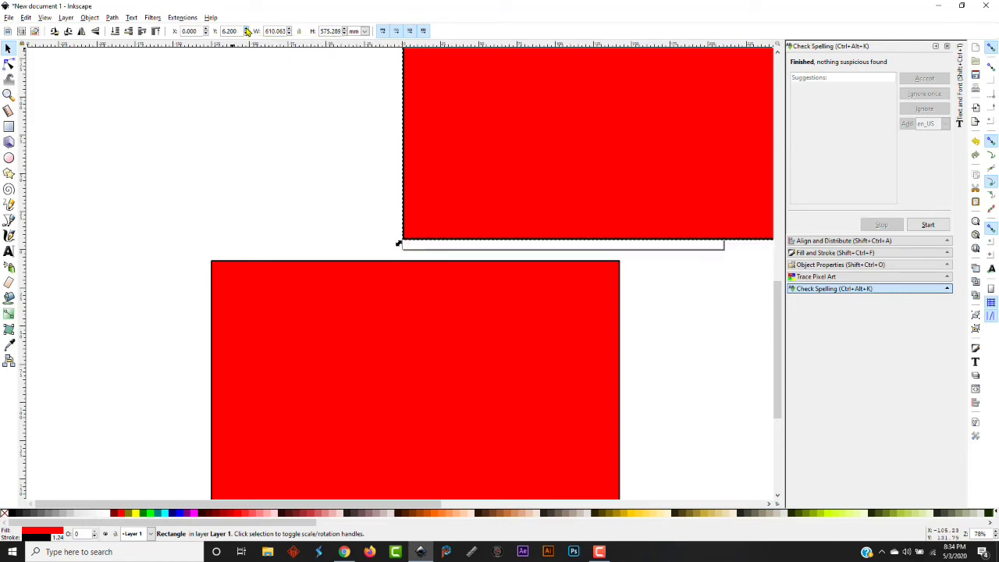
Adjust the upper rectangle's X position with the spin arrows to 17.100
click(206, 33)
click(206, 33)
click(206, 34)
click(206, 34)
click(206, 33)
click(206, 34)
click(206, 33)
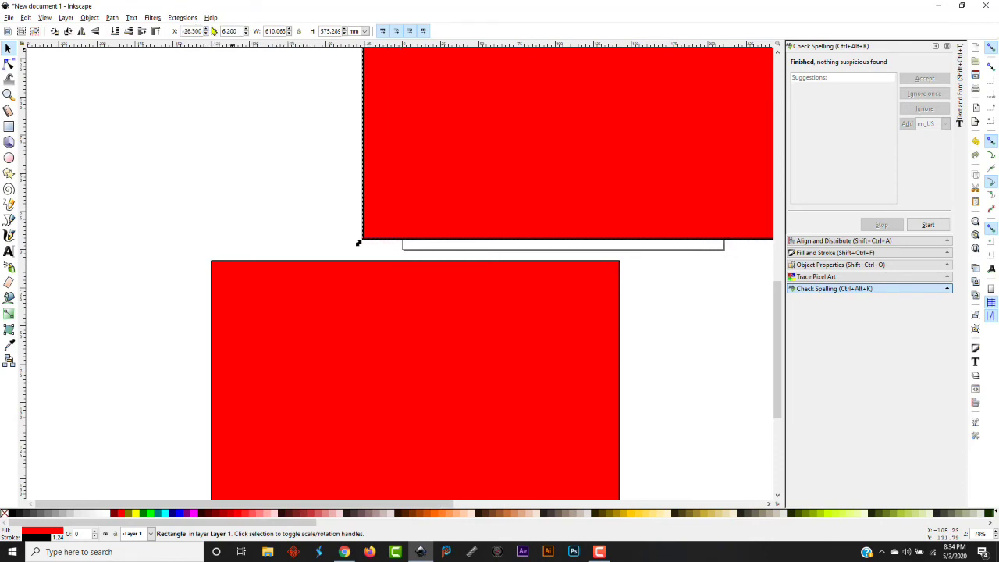
click(206, 30)
click(206, 30)
click(206, 30)
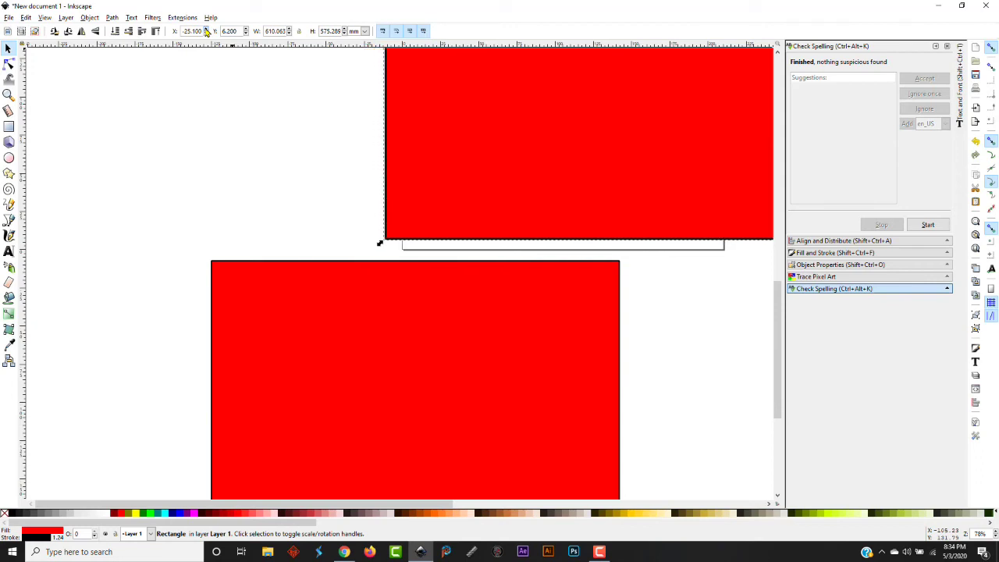
click(206, 30)
click(206, 30)
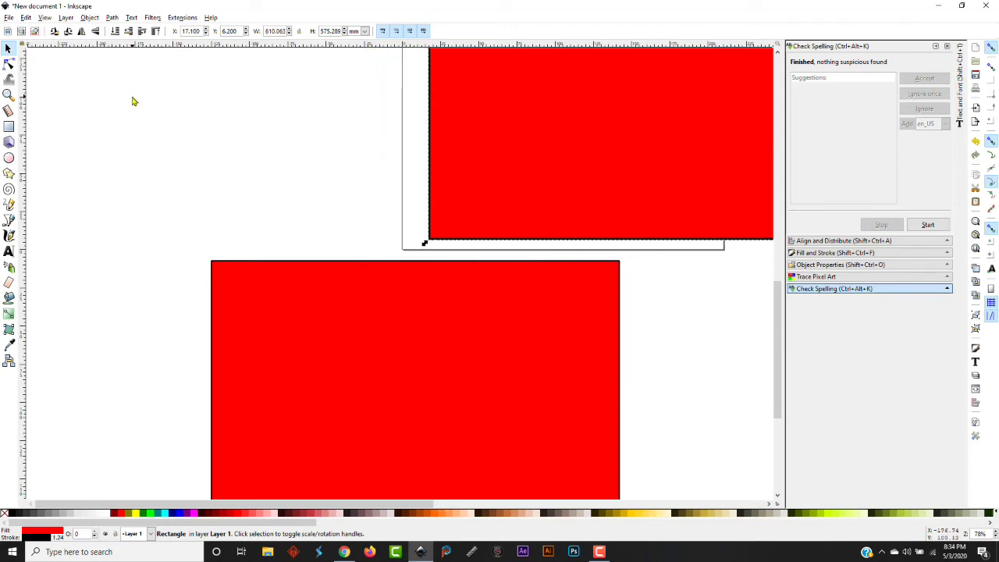
key(minus)
key(minus)
key(minus)
key(minus)
key(minus)
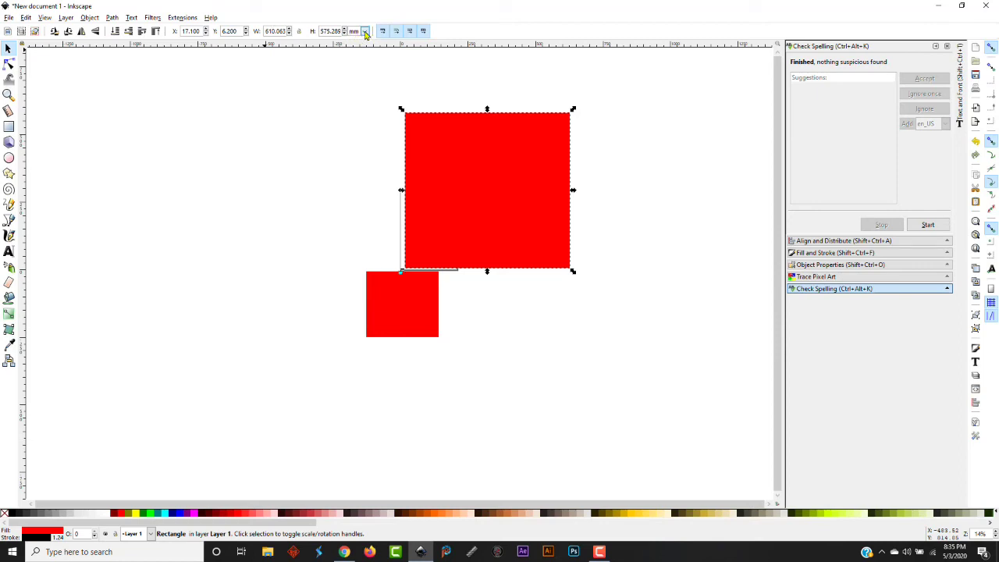
Switch the toolbar units to inches and lock width and height proportions
click(364, 31)
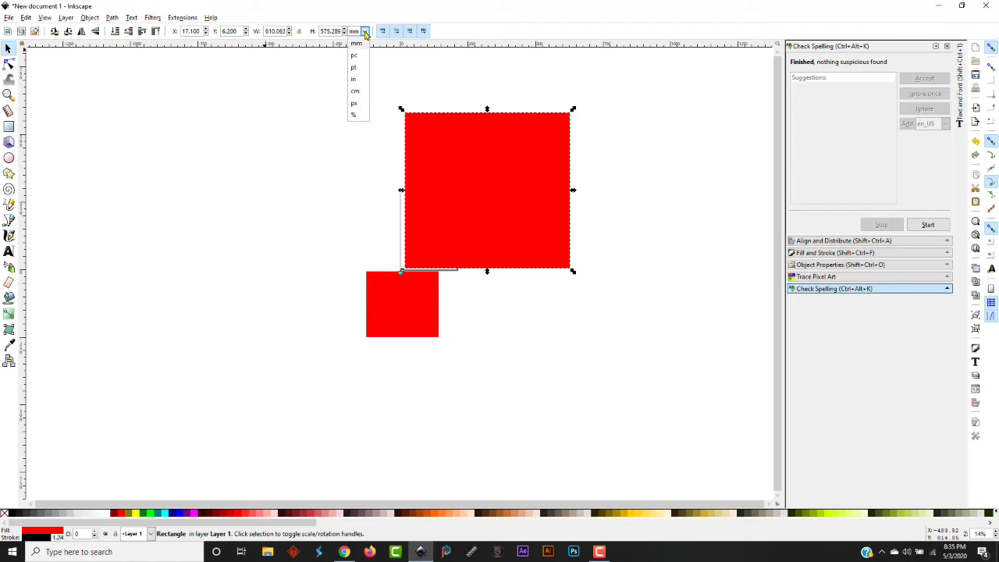
key(Escape)
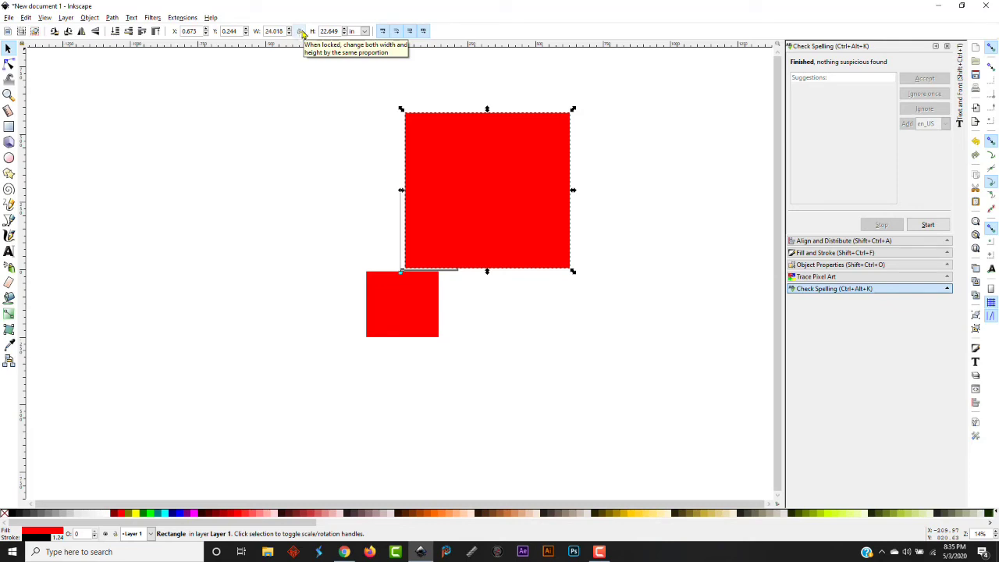
click(299, 32)
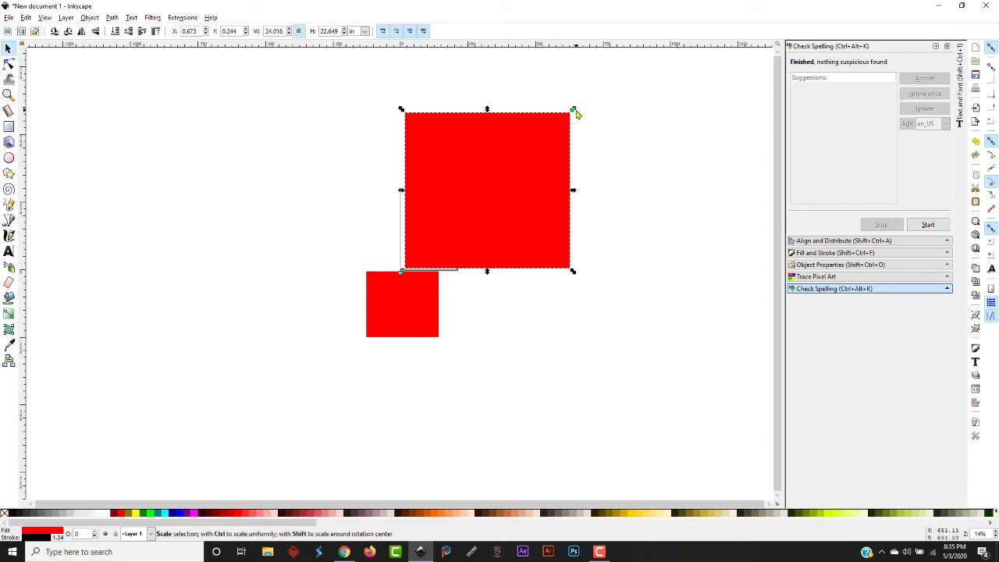
Unlock proportions, set the upper rectangle to W 12, H 12 in, and move the lower one down-left
mouse_move(572, 109)
mouse_down()
mouse_move(557, 182)
mouse_move(536, 96)
mouse_move(494, 123)
mouse_move(581, 100)
mouse_move(530, 151)
mouse_move(601, 120)
mouse_move(504, 176)
mouse_move(419, 254)
mouse_move(607, 107)
mouse_move(564, 119)
mouse_up()
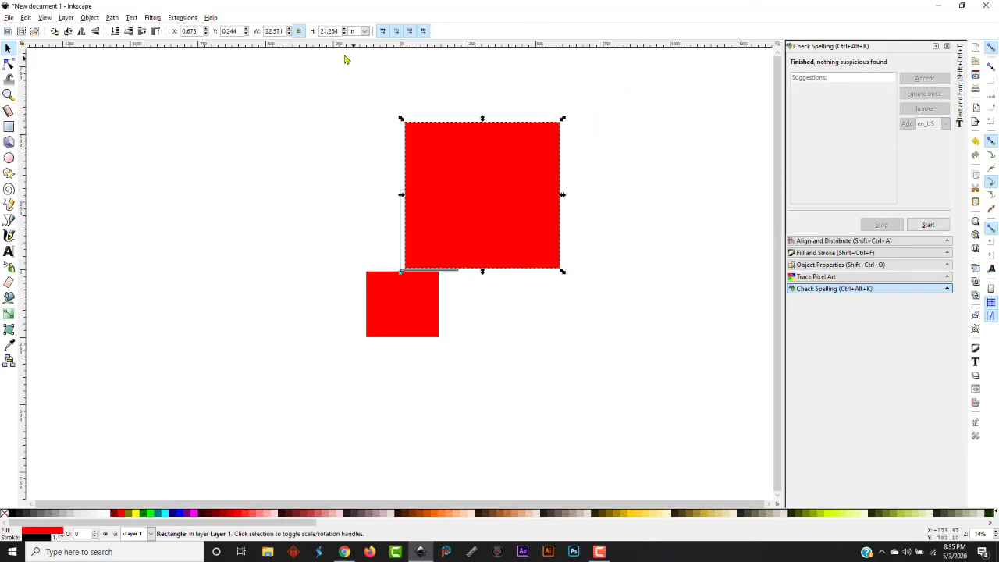
click(299, 33)
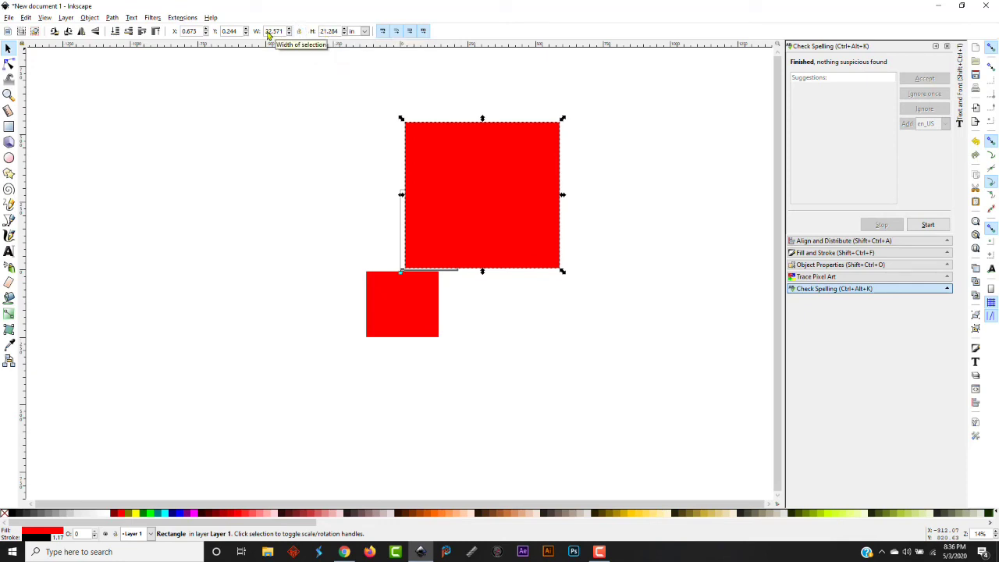
drag(268, 33, 282, 38)
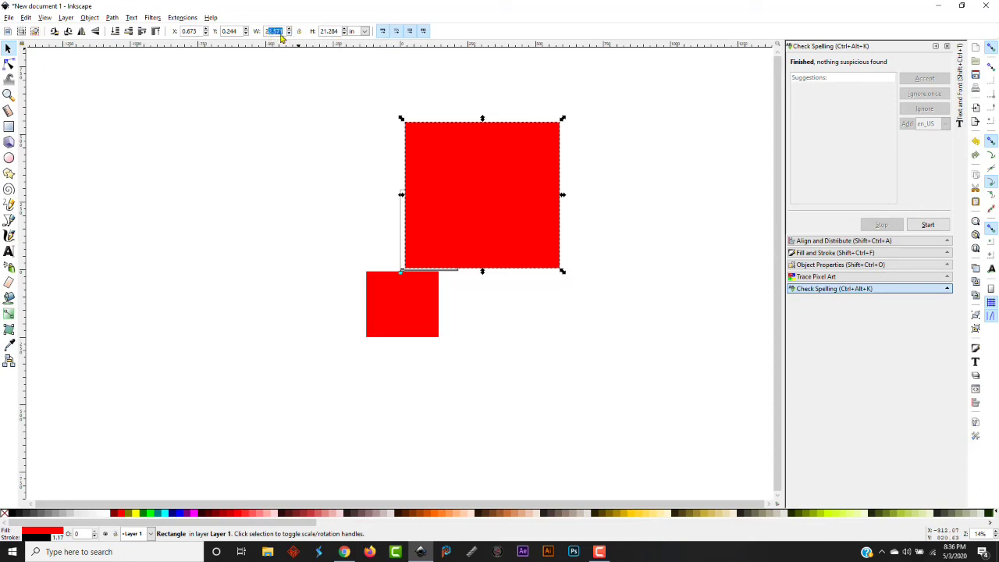
key(BackSpace)
text(12)
key(Return)
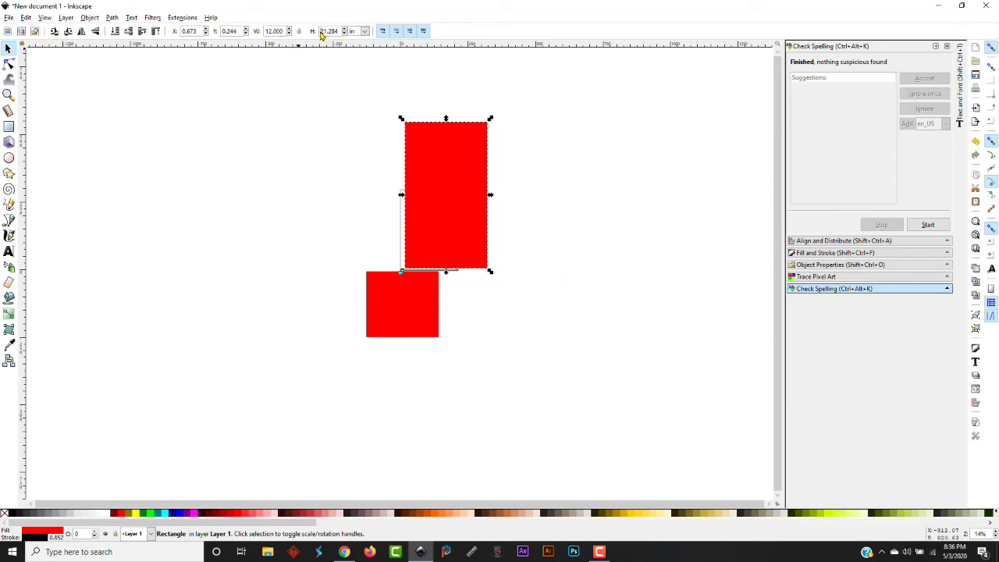
drag(320, 34, 341, 36)
text(12)
key(Return)
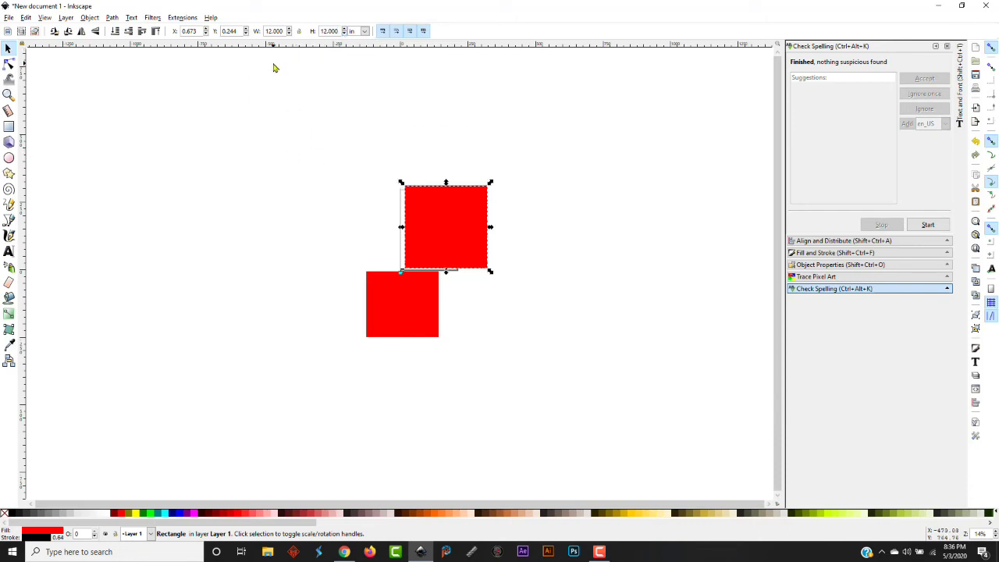
drag(394, 333, 385, 374)
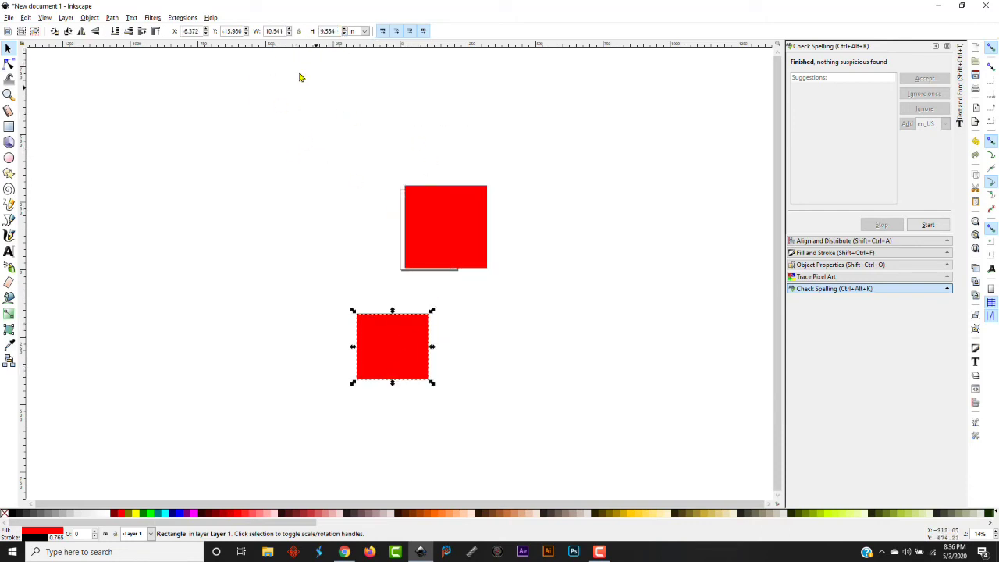
click(473, 204)
Drag the square's corner to shrink it proportionally to 5.781 in
drag(491, 185, 548, 143)
drag(567, 122, 454, 230)
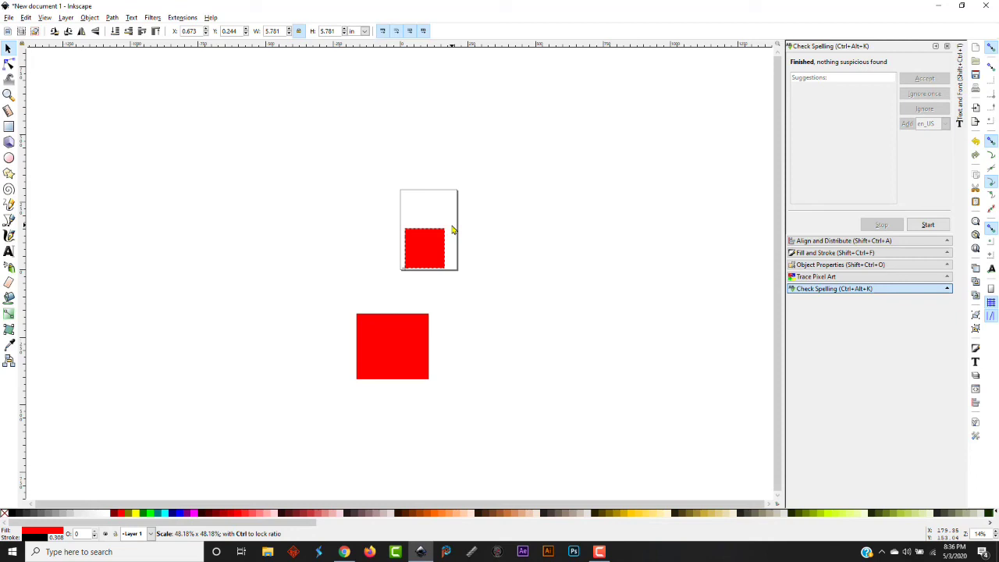
drag(452, 229, 453, 230)
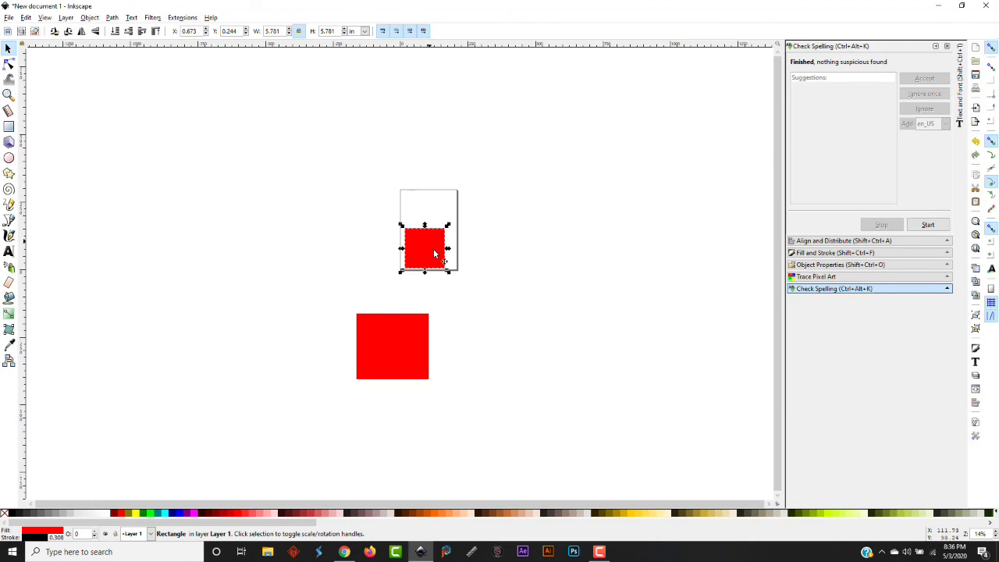
Move the larger square onto the page and place the small square directly below it
drag(432, 251, 89, 111)
drag(372, 339, 422, 229)
drag(148, 129, 429, 299)
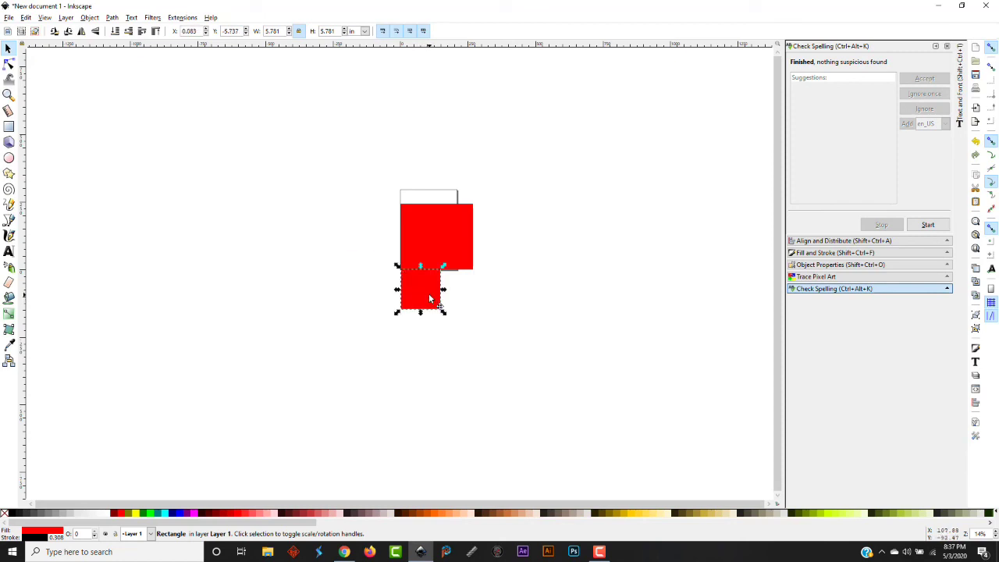
Disable snapping, nudge the small square down-left, and move the larger square above the page
click(992, 49)
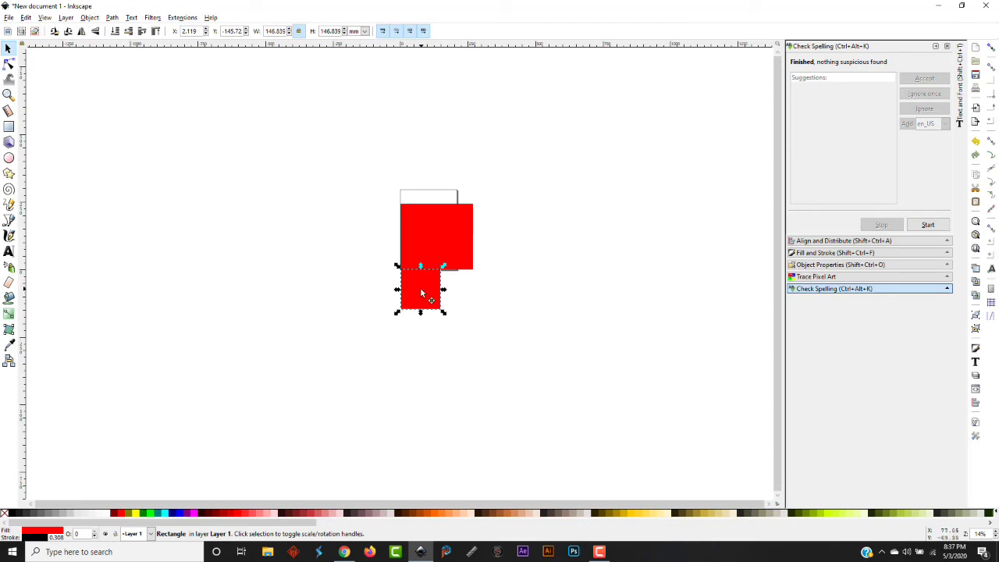
drag(423, 290, 414, 302)
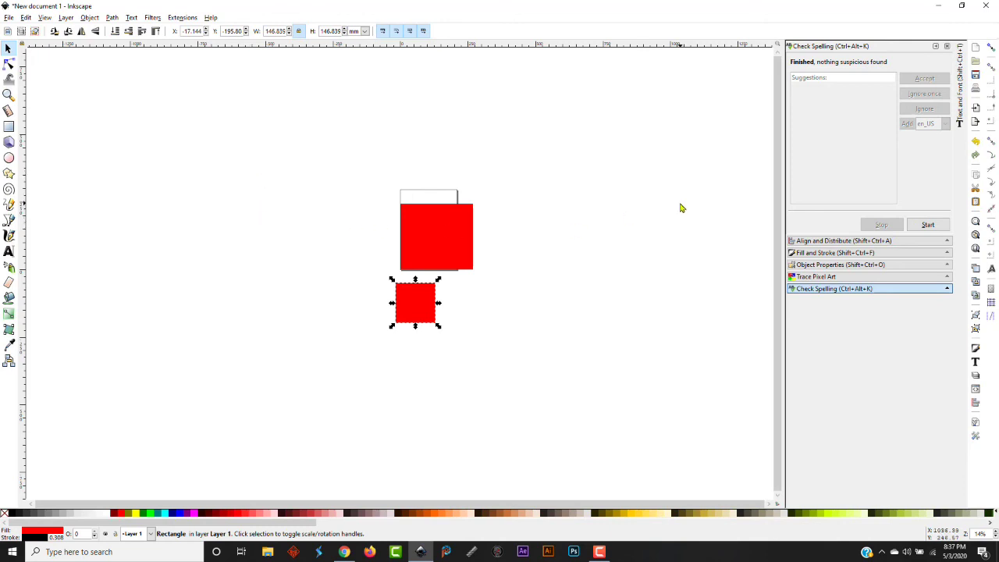
drag(453, 234, 474, 162)
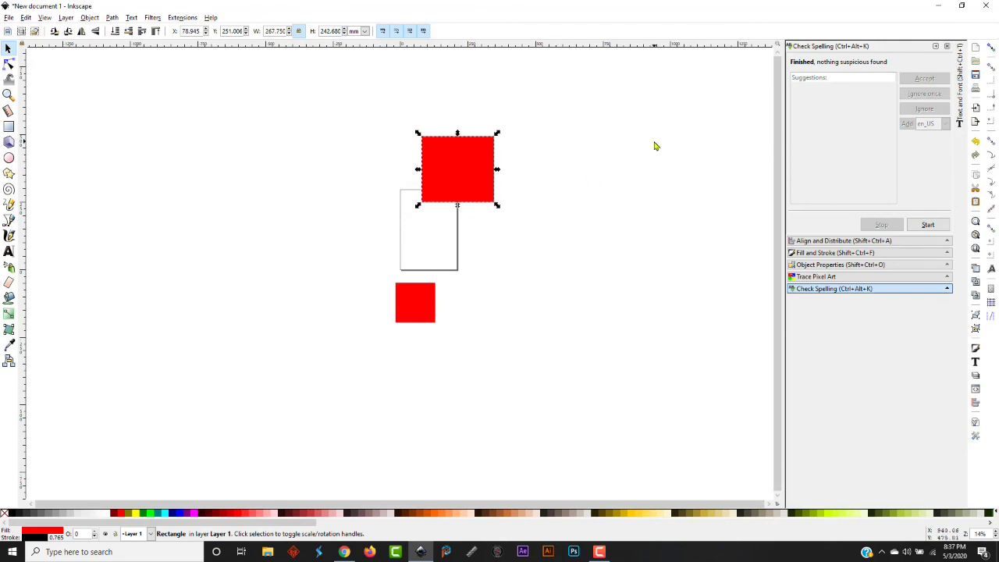